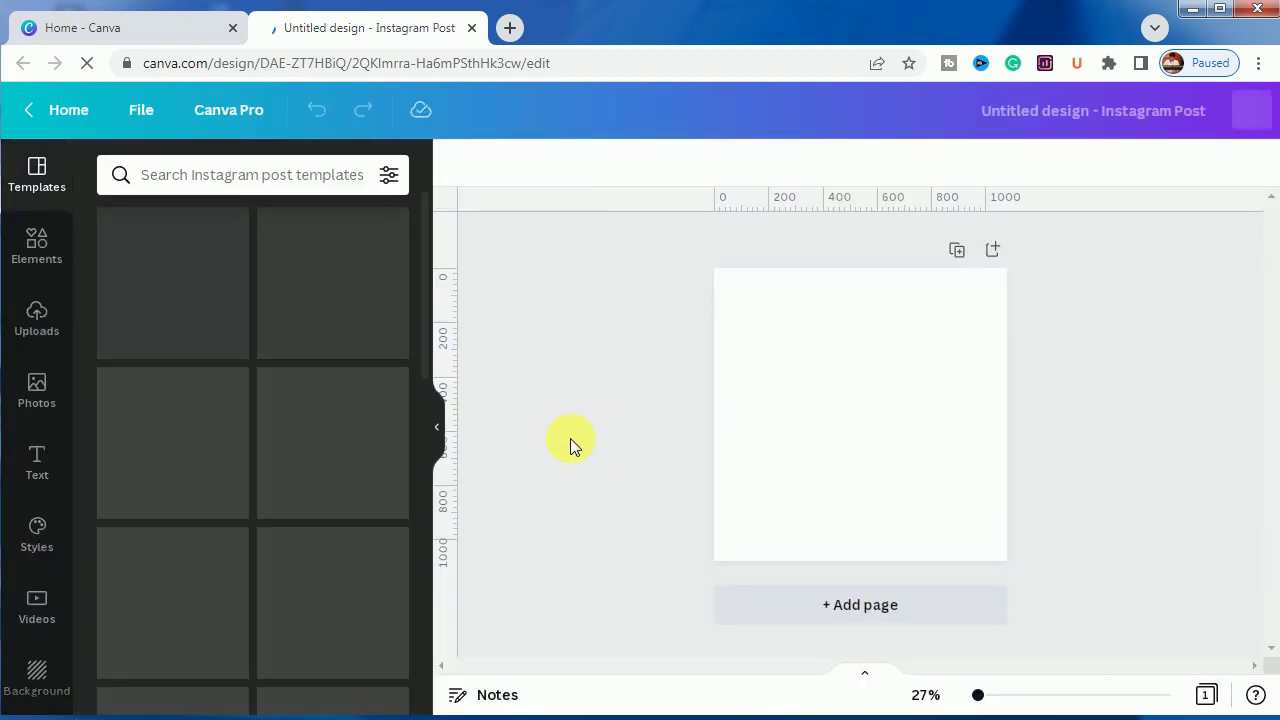
# Step: Zoom in on the blank page and rerun the recent 'girl illustration' search in Elements
pyautogui.moveTo(934, 694)
pyautogui.mouseDown()
pyautogui.moveTo(947, 706)
pyautogui.moveTo(940, 697)
pyautogui.mouseUp()
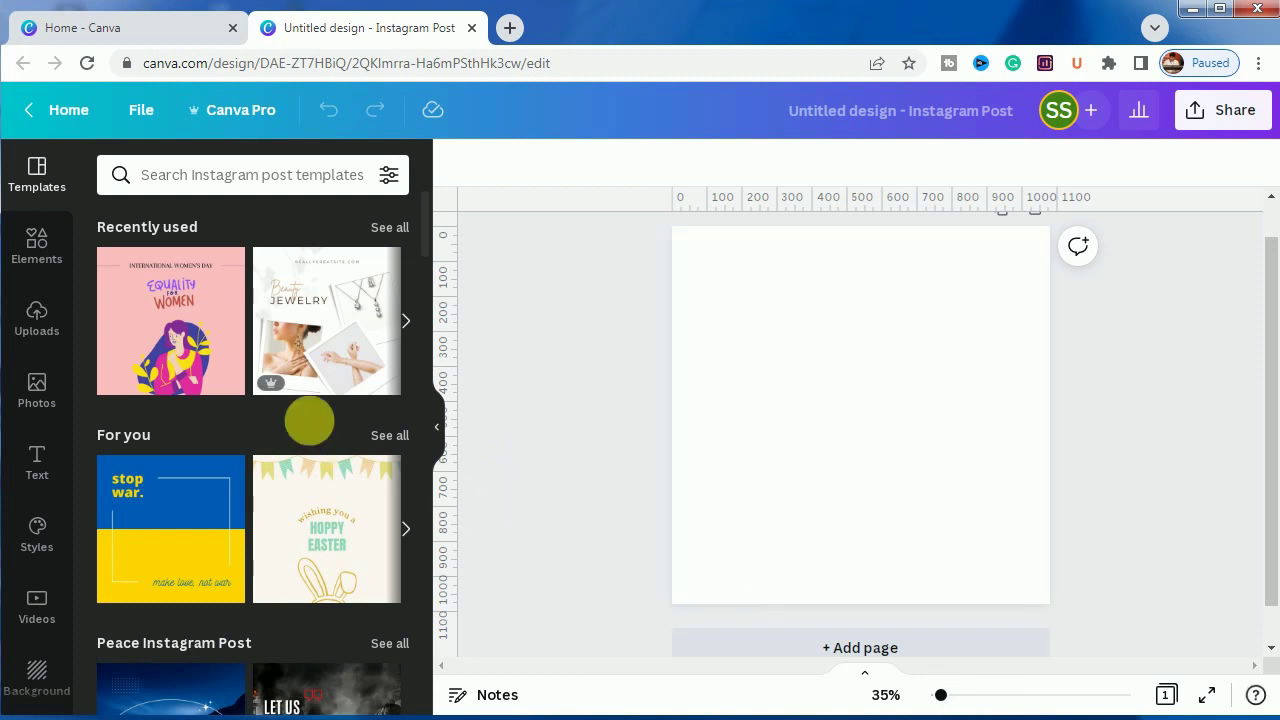
pyautogui.click(43, 273)
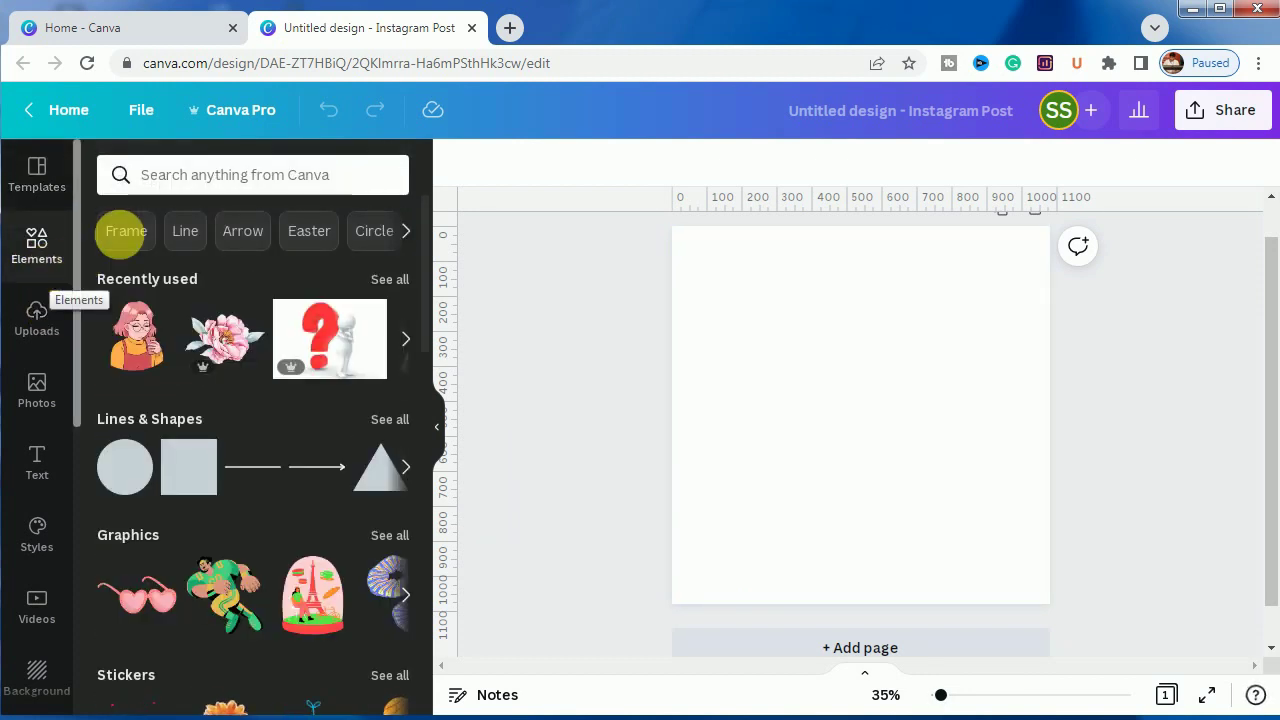
pyautogui.click(204, 192)
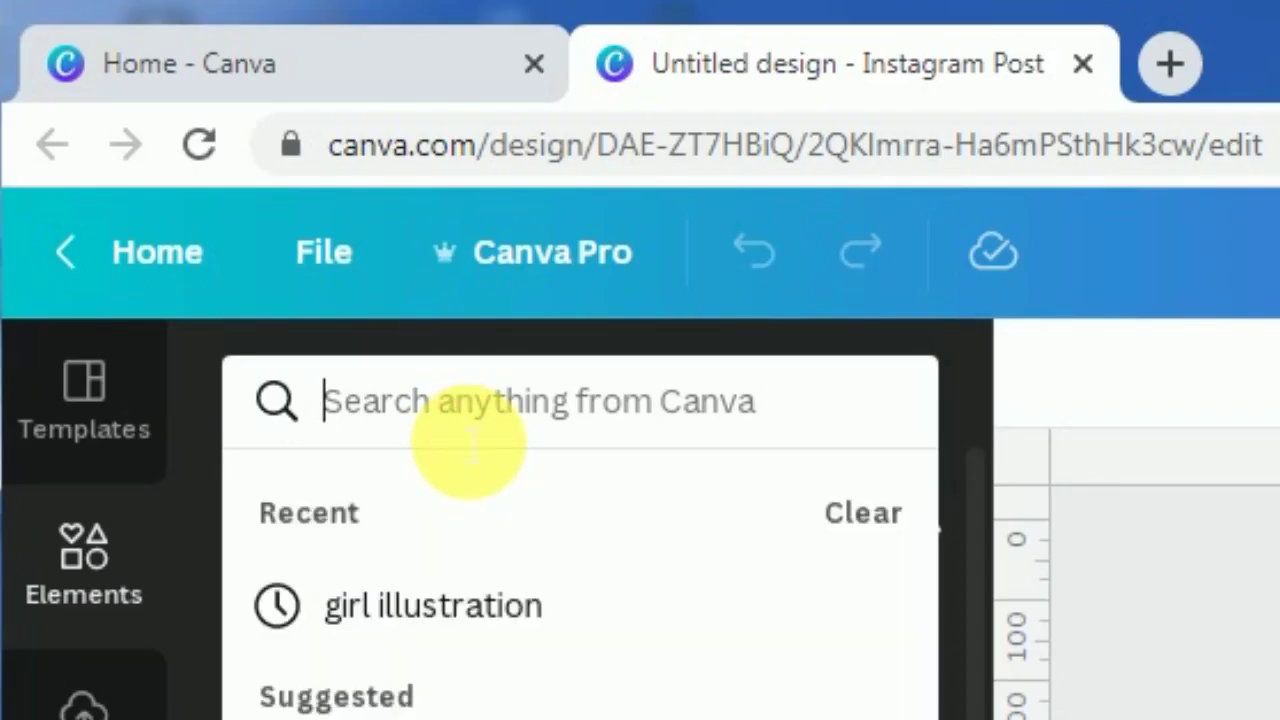
pyautogui.click(522, 608)
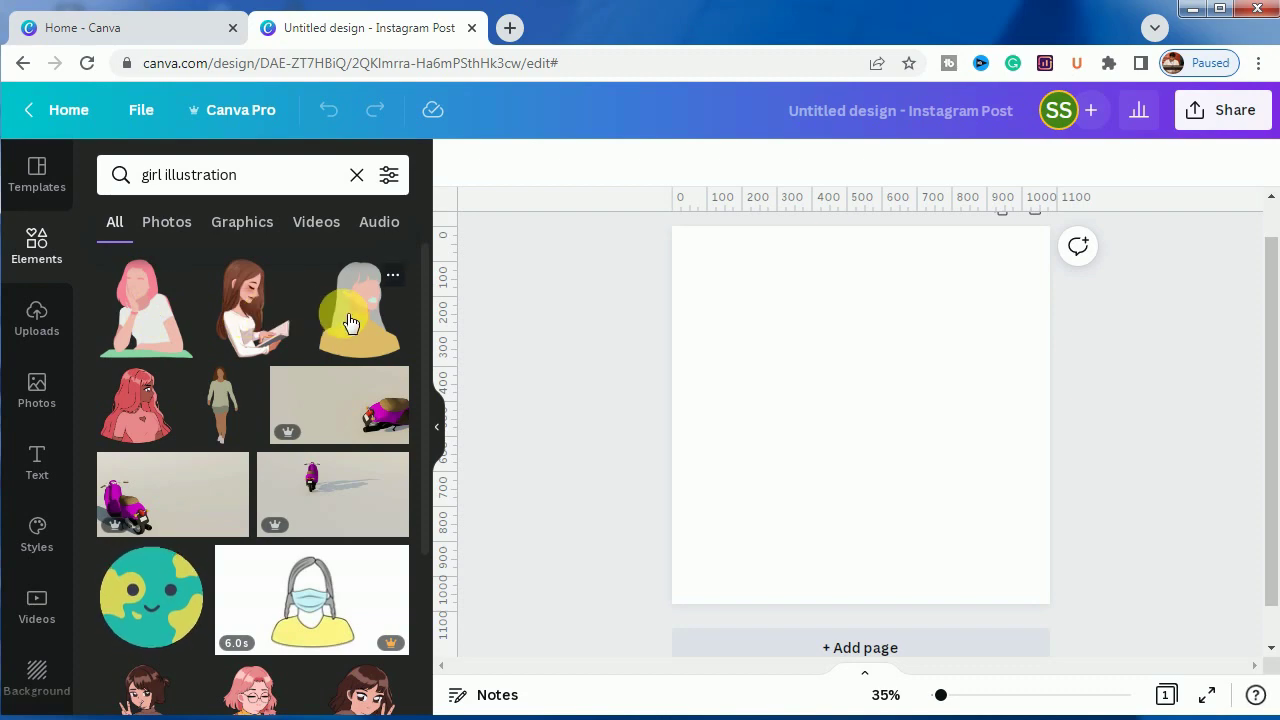
# Step: Scroll through the 'girl illustration' results to browse the available graphics
pyautogui.scroll(-2, 235, 414)
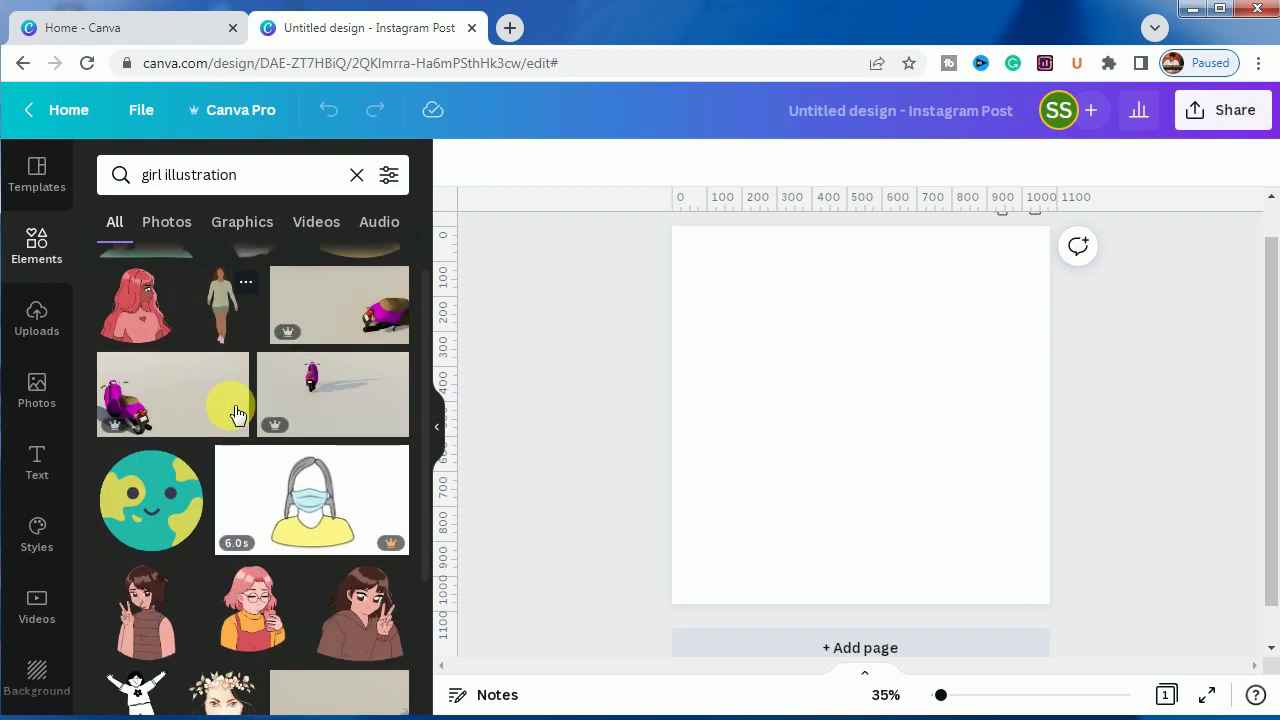
pyautogui.scroll(1, 257, 391)
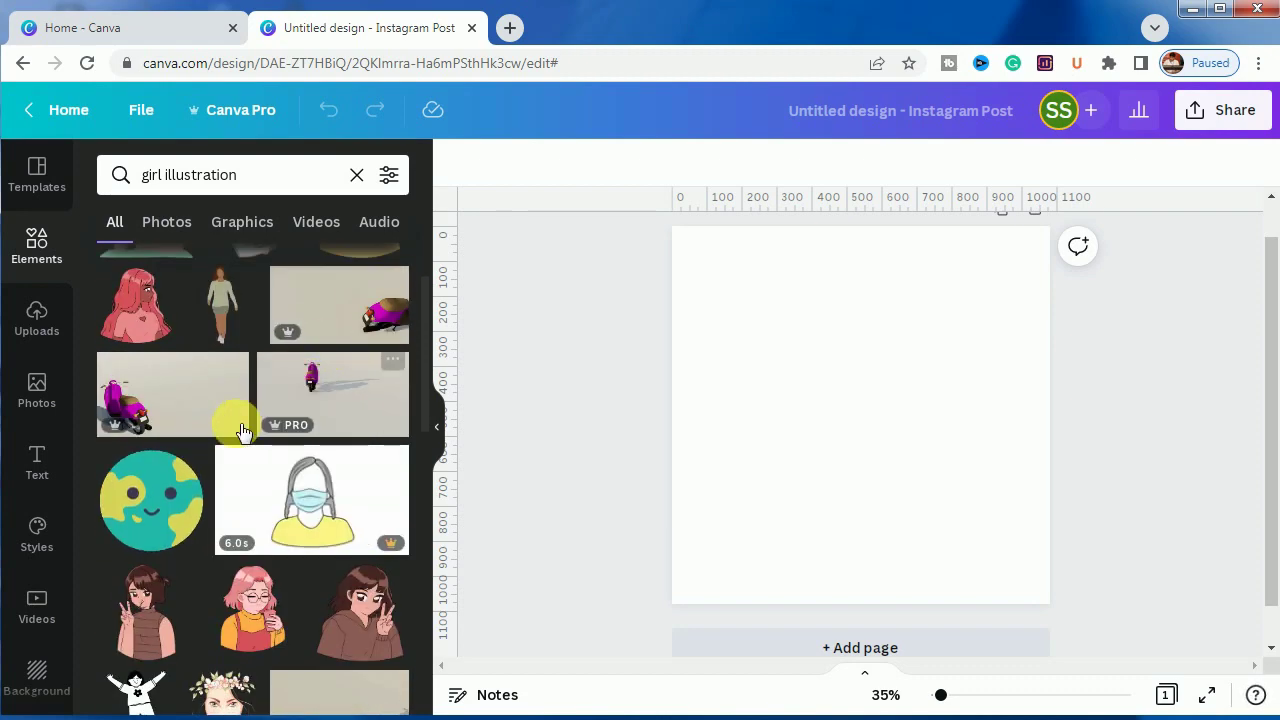
pyautogui.scroll(-3, 250, 455)
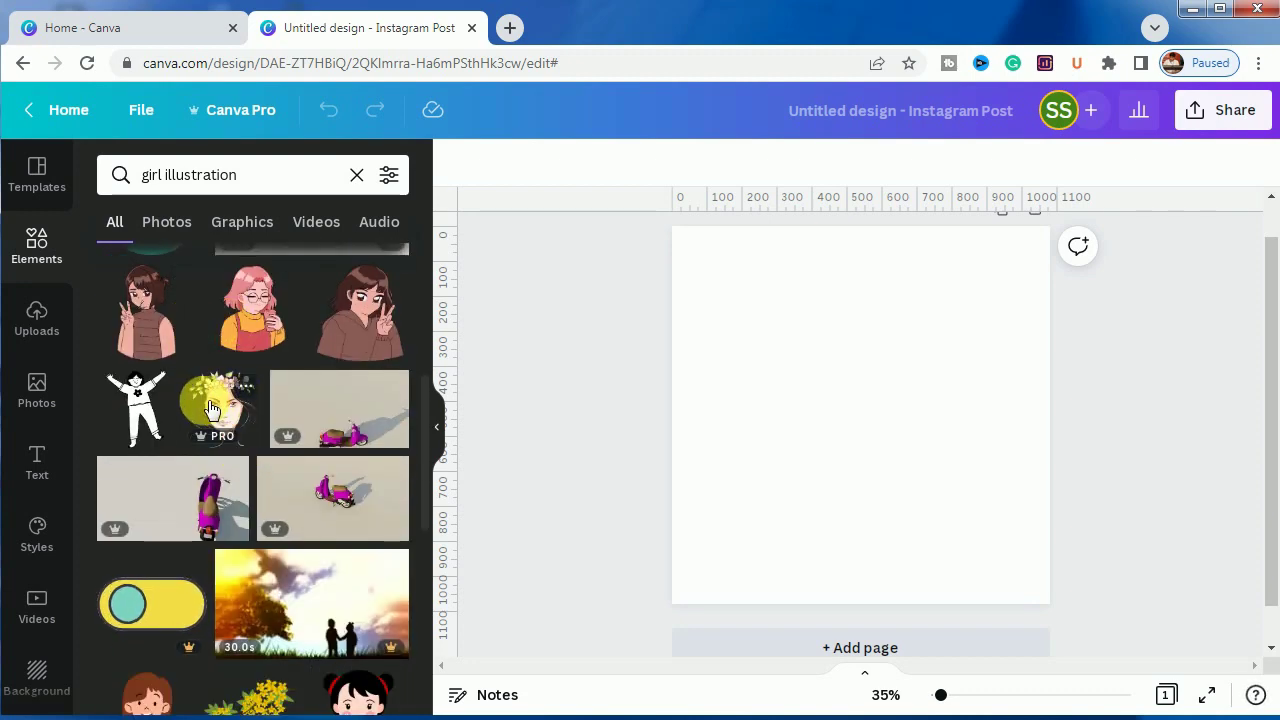
pyautogui.scroll(-3, 235, 414)
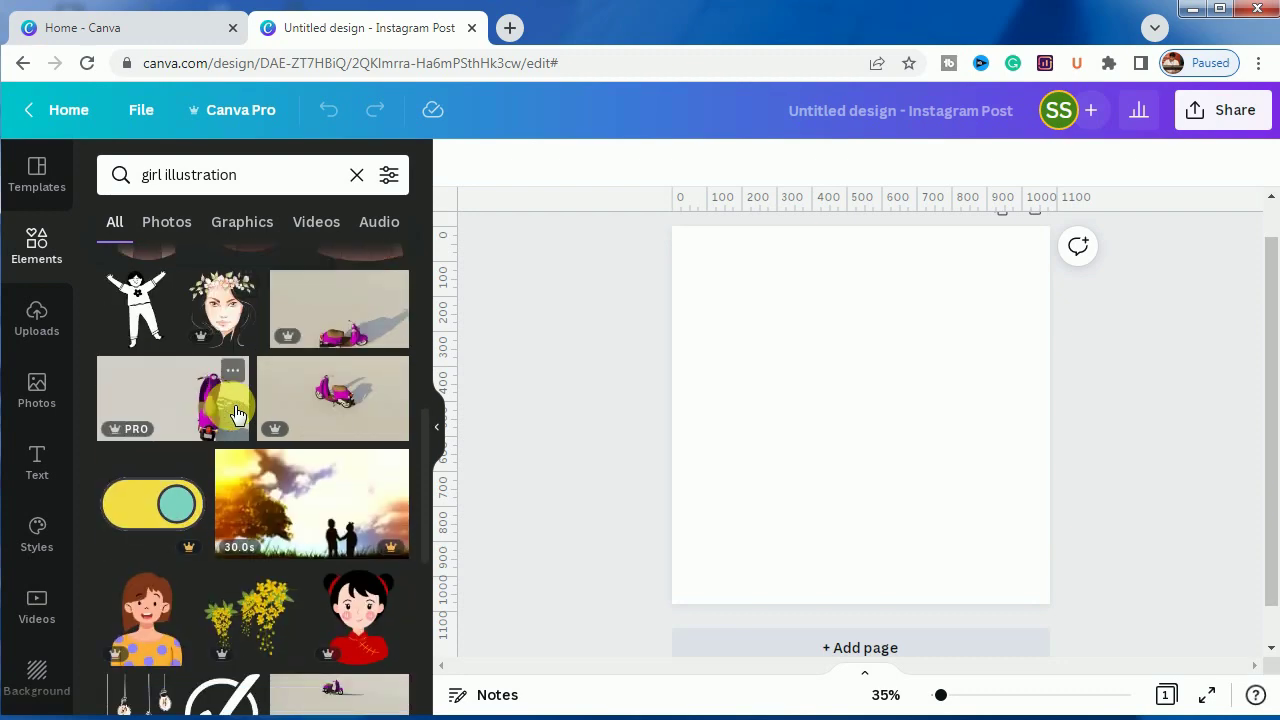
pyautogui.scroll(-2, 230, 416)
pyautogui.scroll(-1, 230, 416)
pyautogui.scroll(-3, 230, 416)
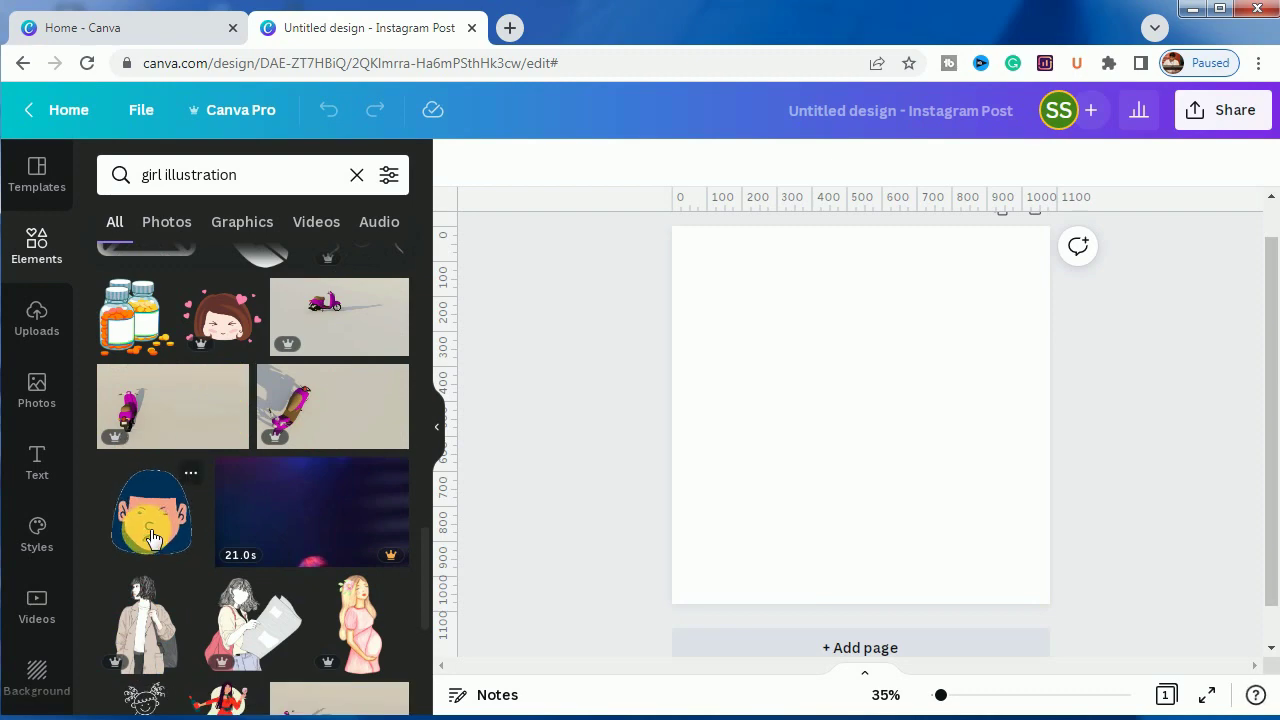
pyautogui.scroll(-1, 160, 537)
pyautogui.scroll(-2, 160, 540)
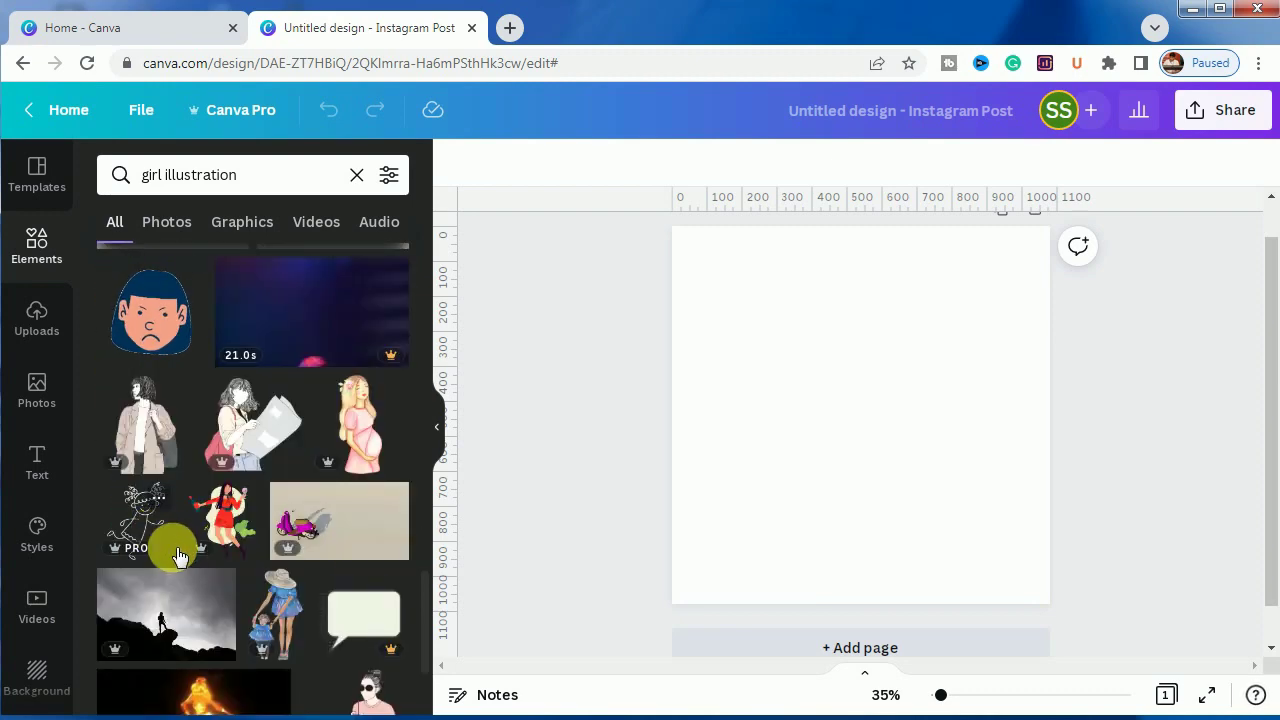
pyautogui.scroll(5, 160, 543)
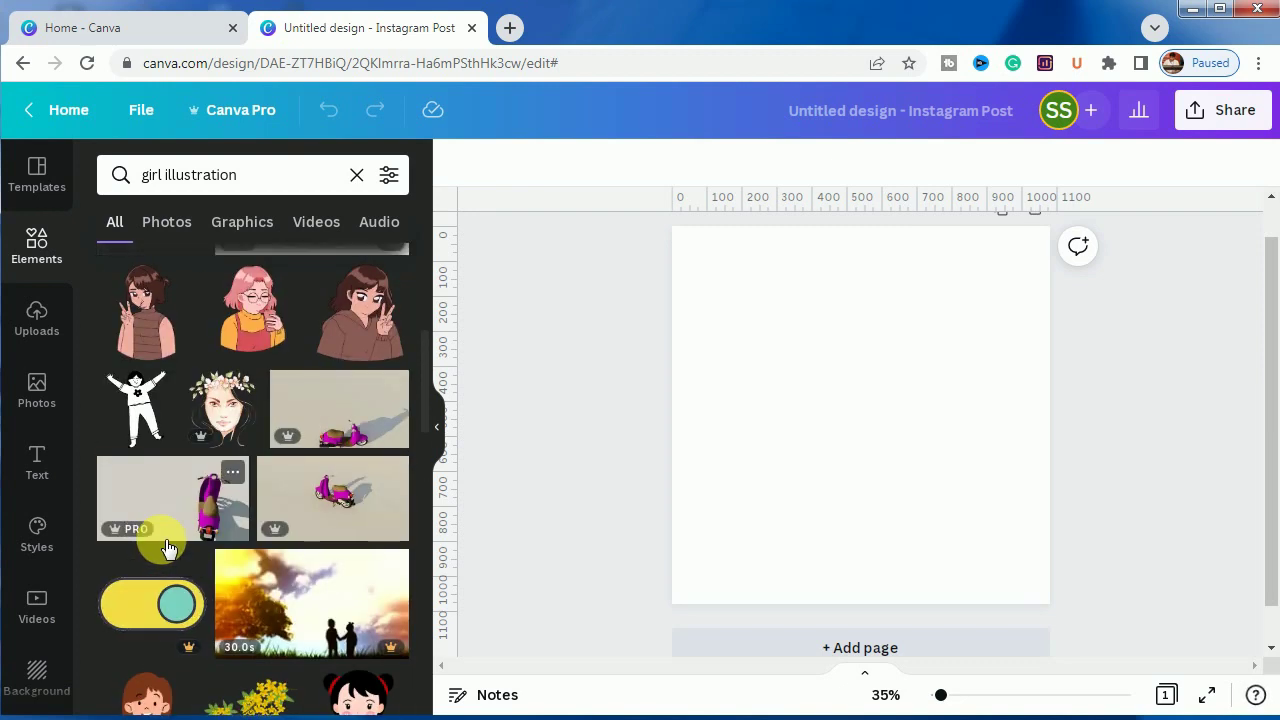
pyautogui.scroll(-1, 170, 543)
pyautogui.scroll(1, 190, 520)
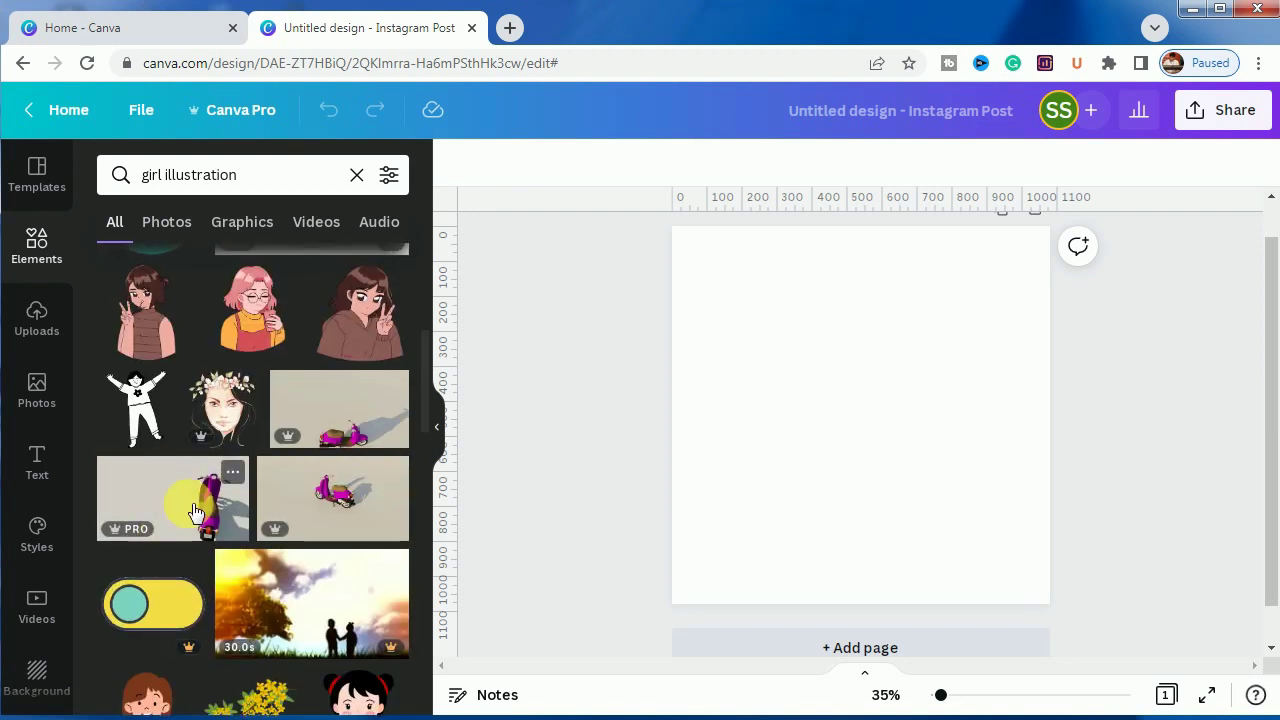
# Step: Add the pink-haired girl illustration, enlarge it, and make her hair black
pyautogui.click(257, 320)
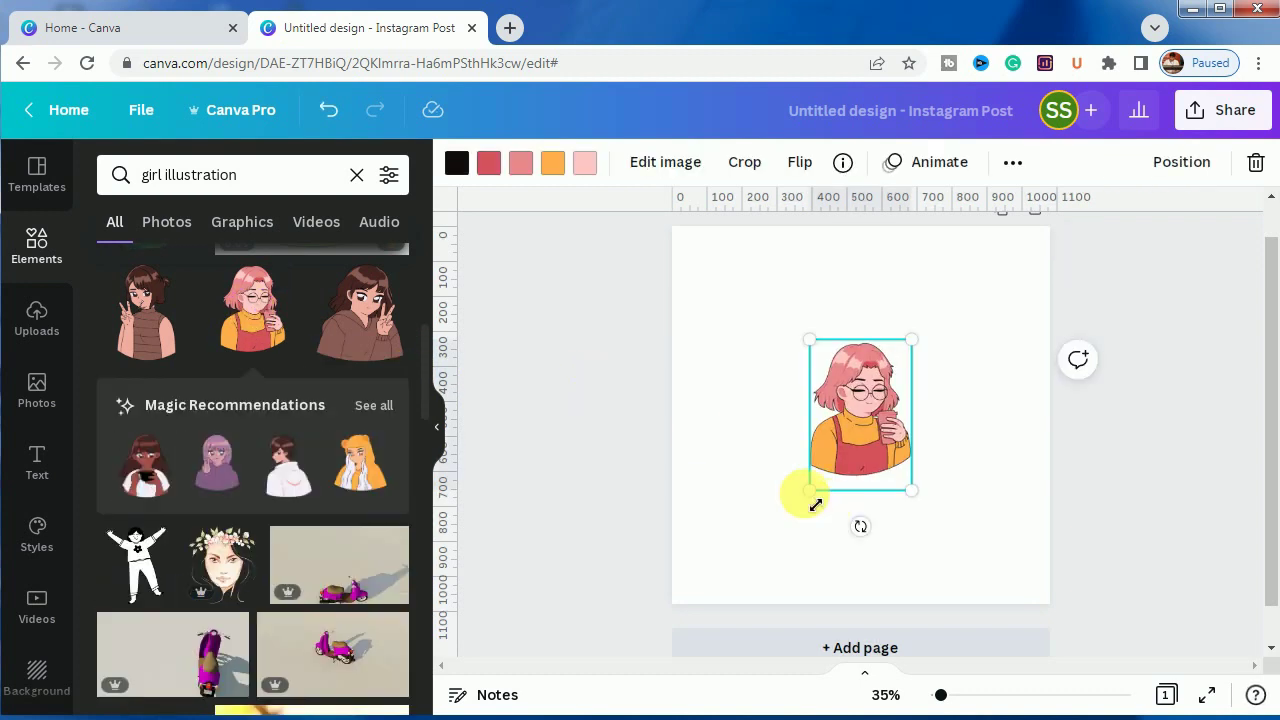
pyautogui.moveTo(809, 490); pyautogui.dragTo(760, 560)
pyautogui.moveTo(911, 340); pyautogui.dragTo(932, 399)
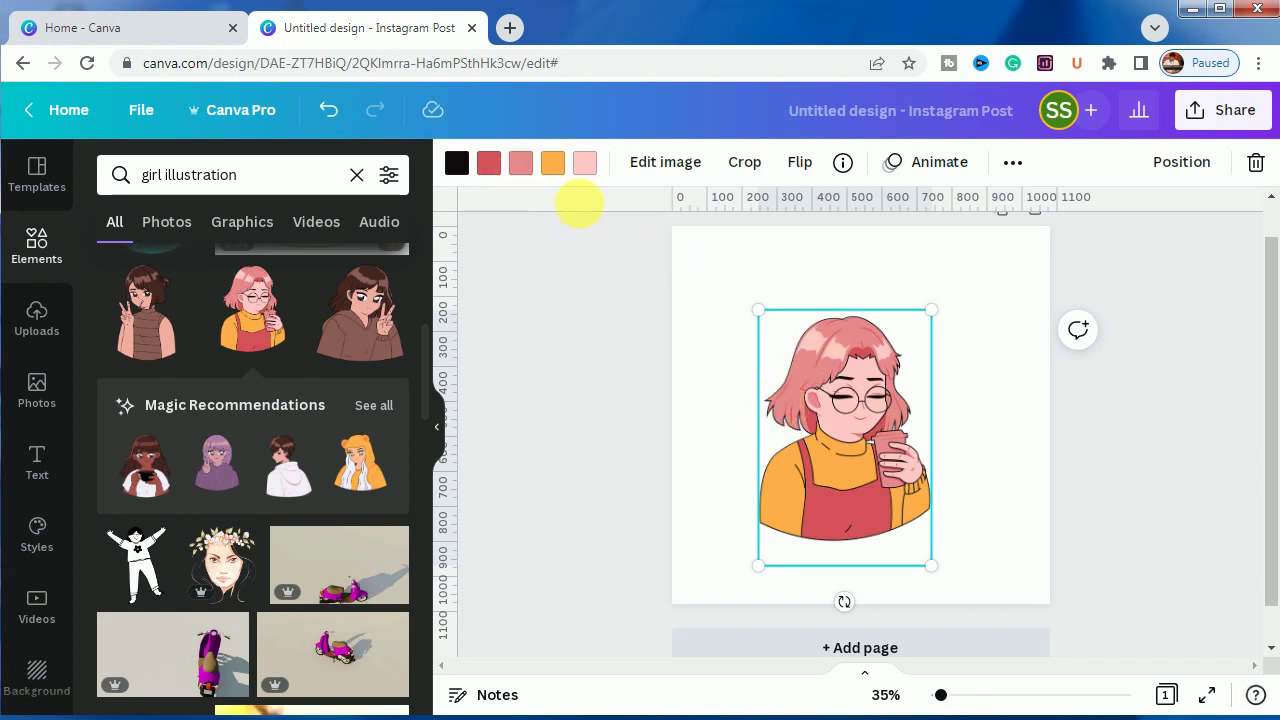
pyautogui.click(524, 164)
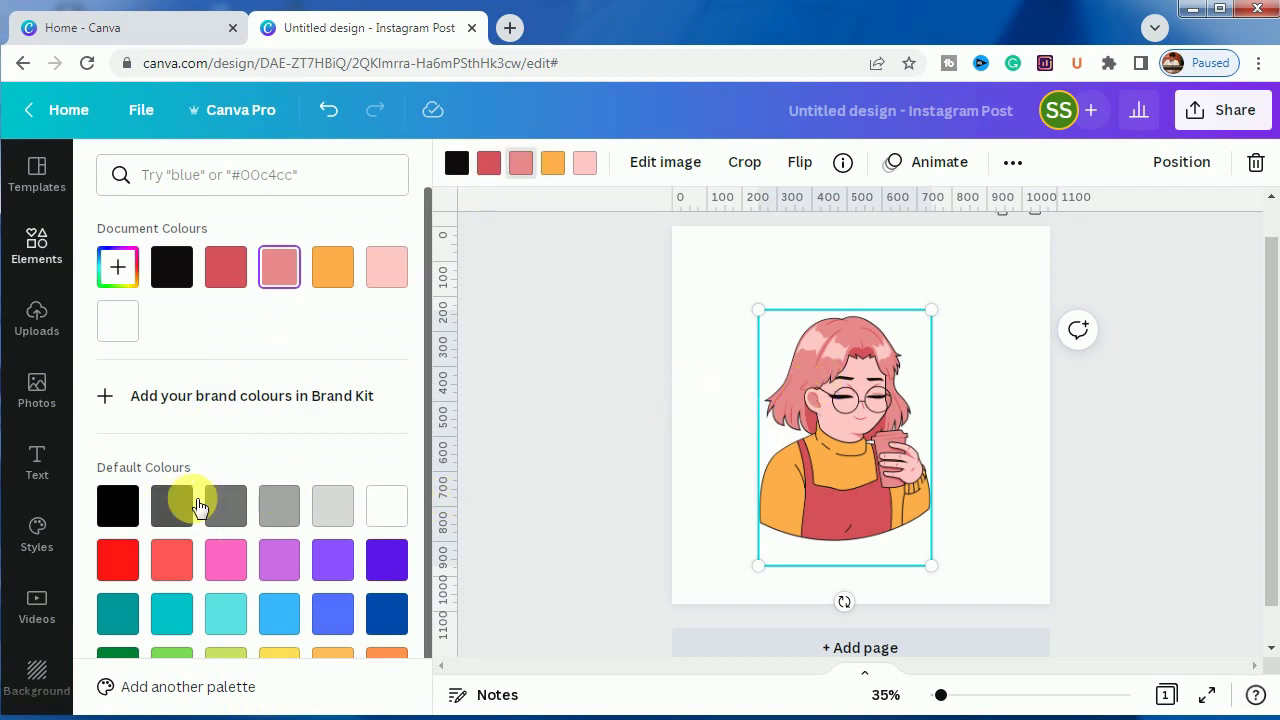
pyautogui.click(118, 506)
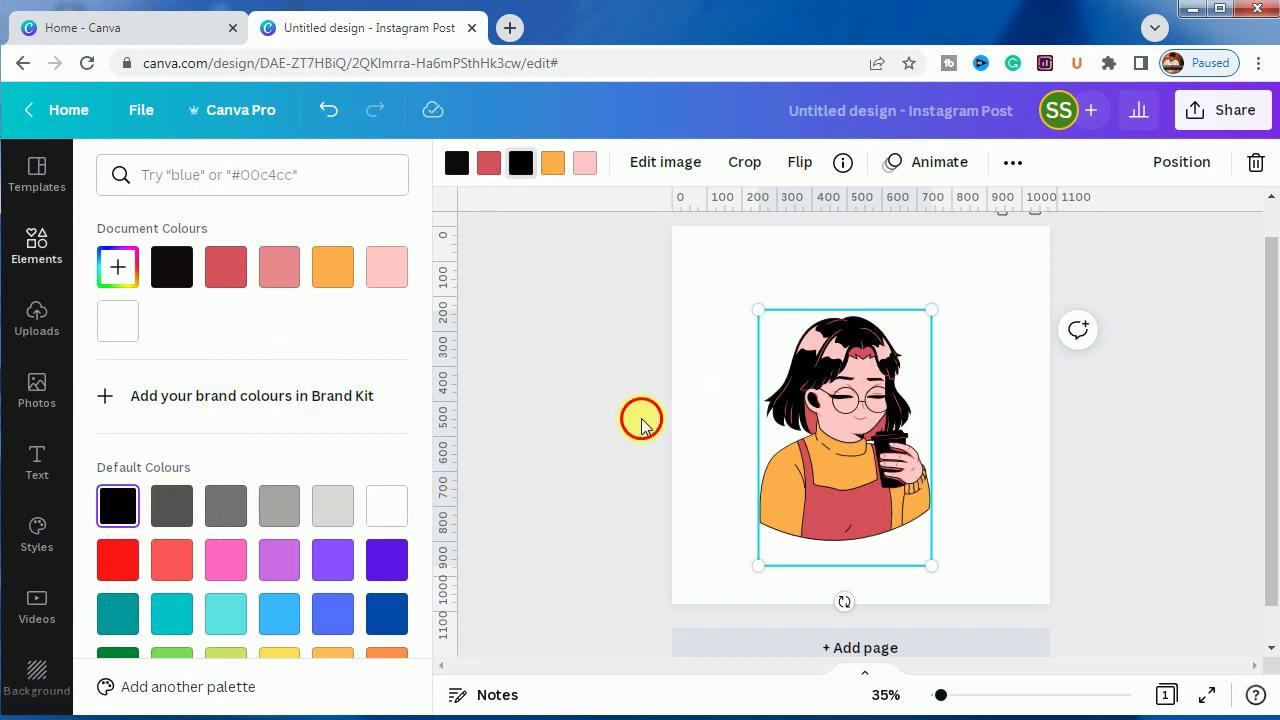
pyautogui.click(812, 437)
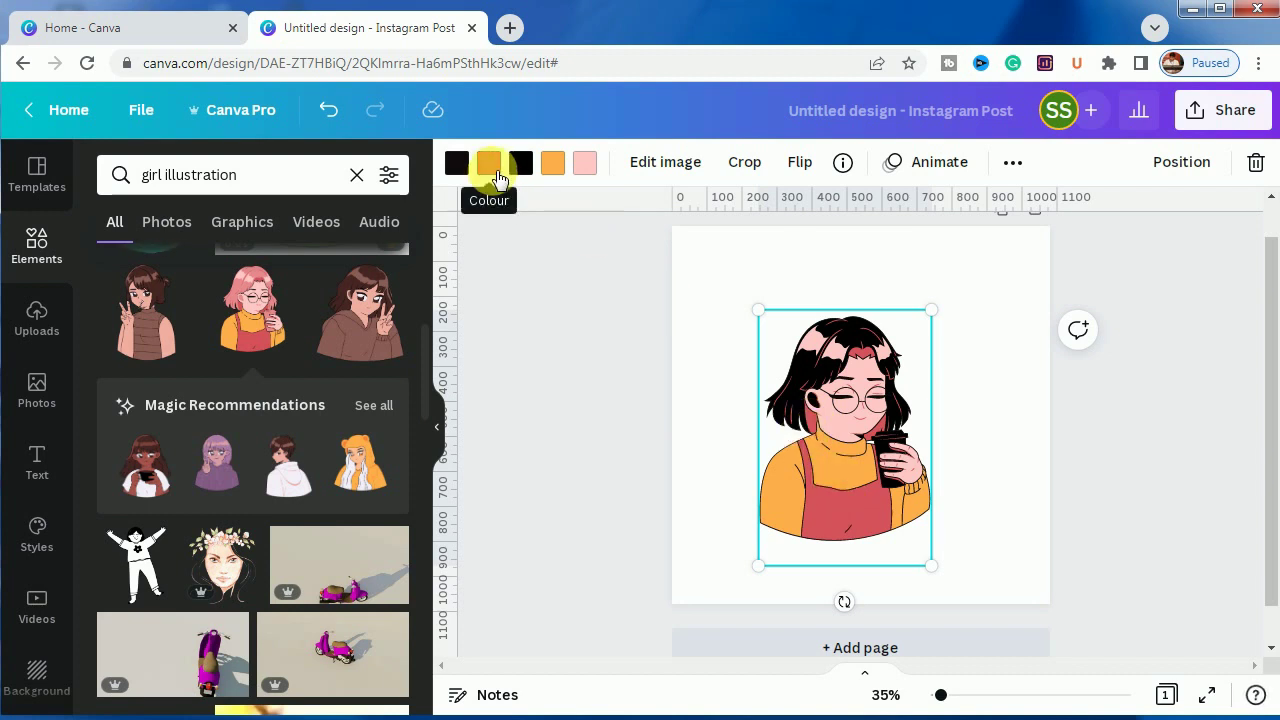
# Step: Make the girl's red apron black and her orange sweater purple
pyautogui.click(493, 168)
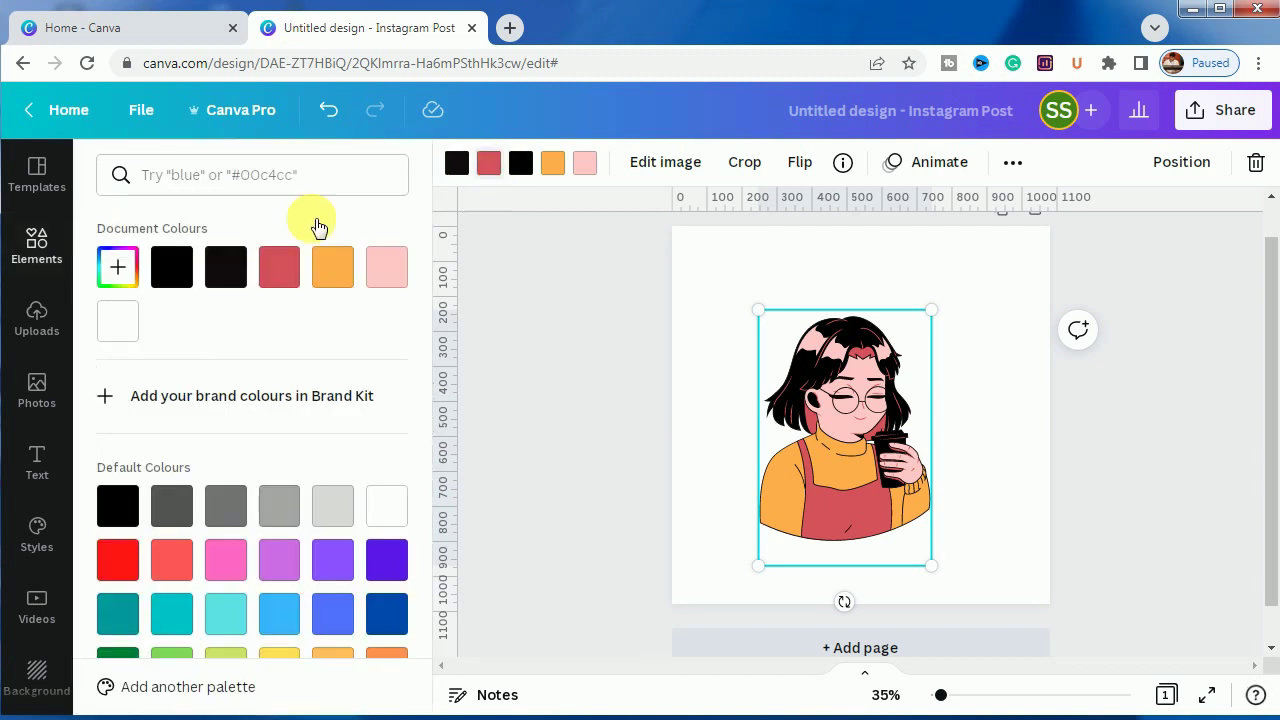
pyautogui.click(120, 270)
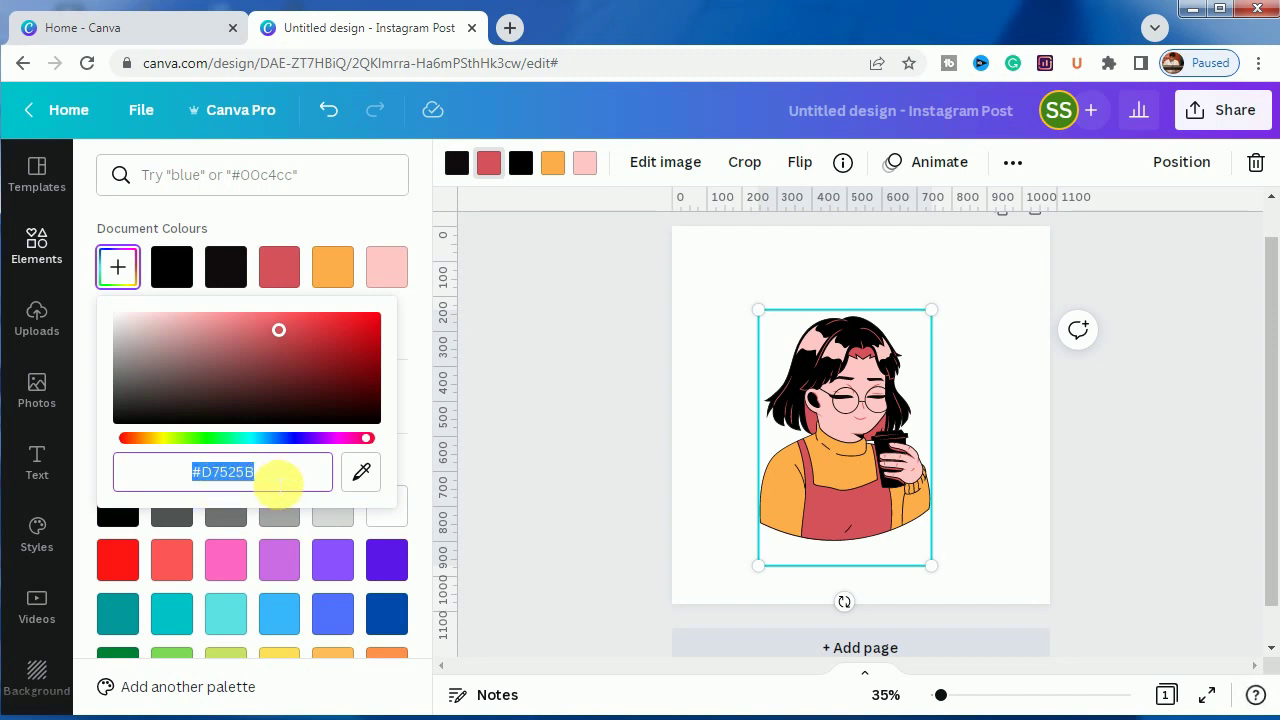
pyautogui.click(80, 471)
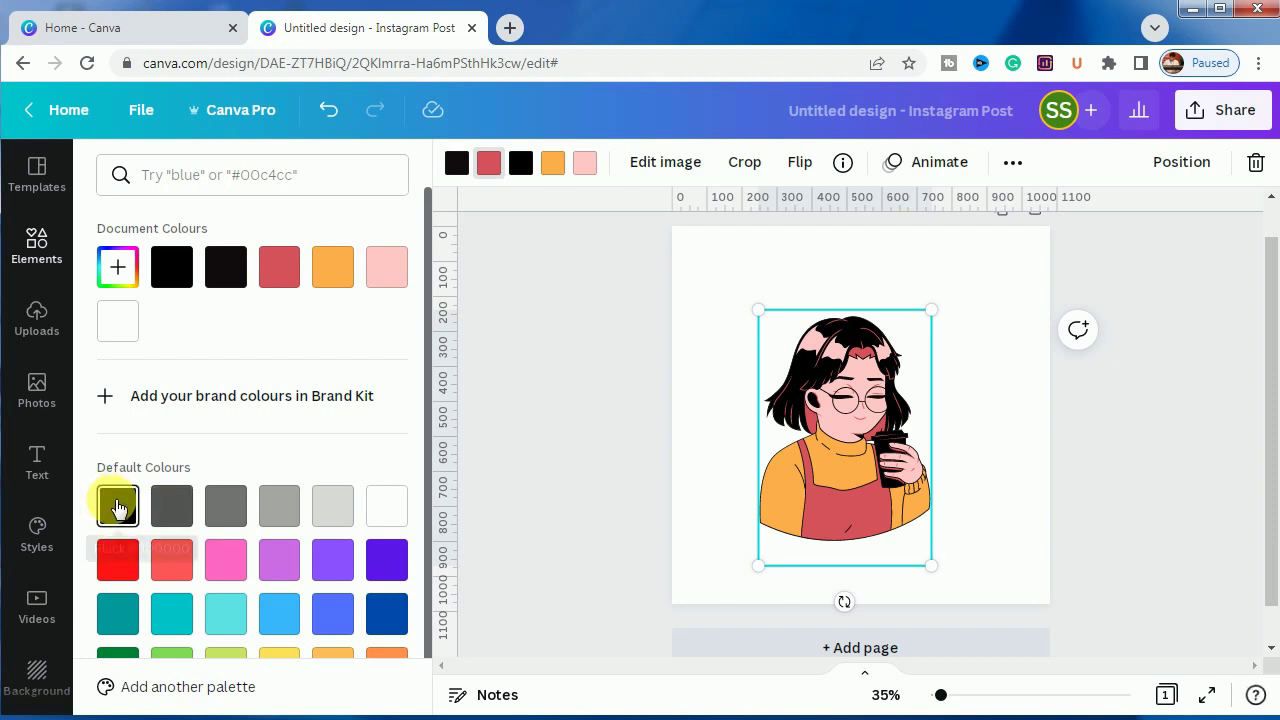
pyautogui.click(116, 506)
pyautogui.click(777, 478)
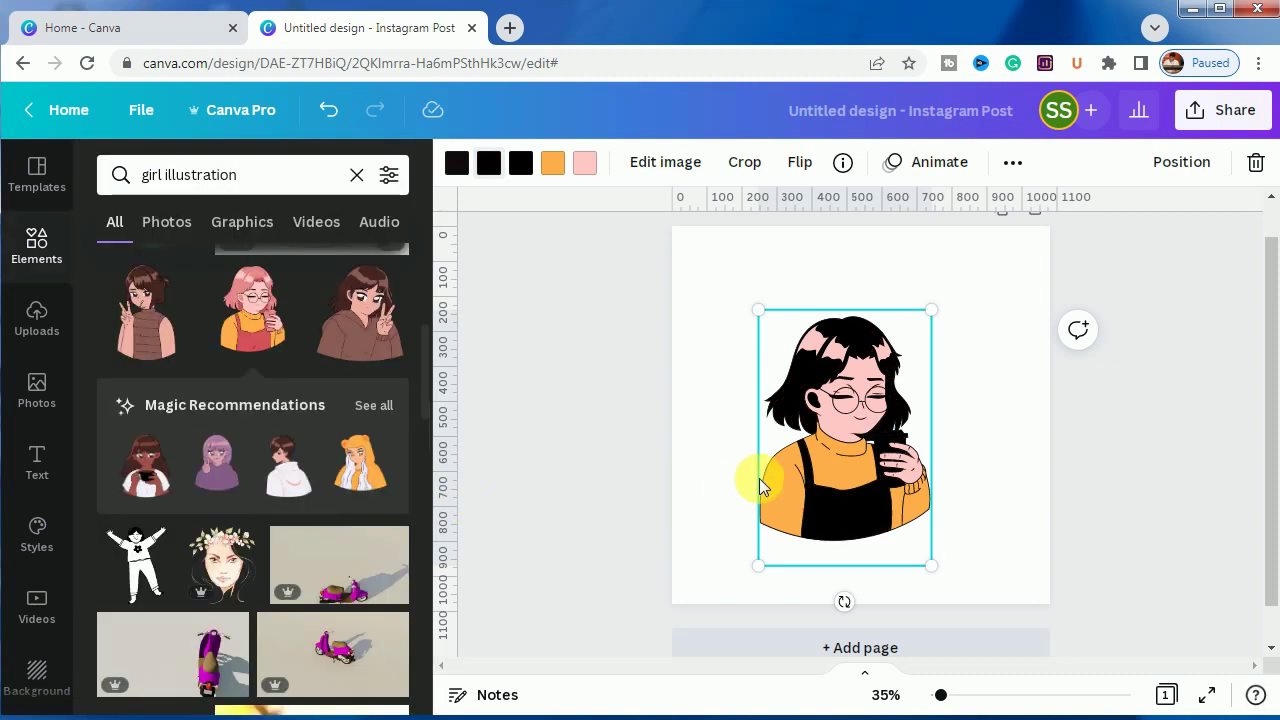
pyautogui.click(552, 162)
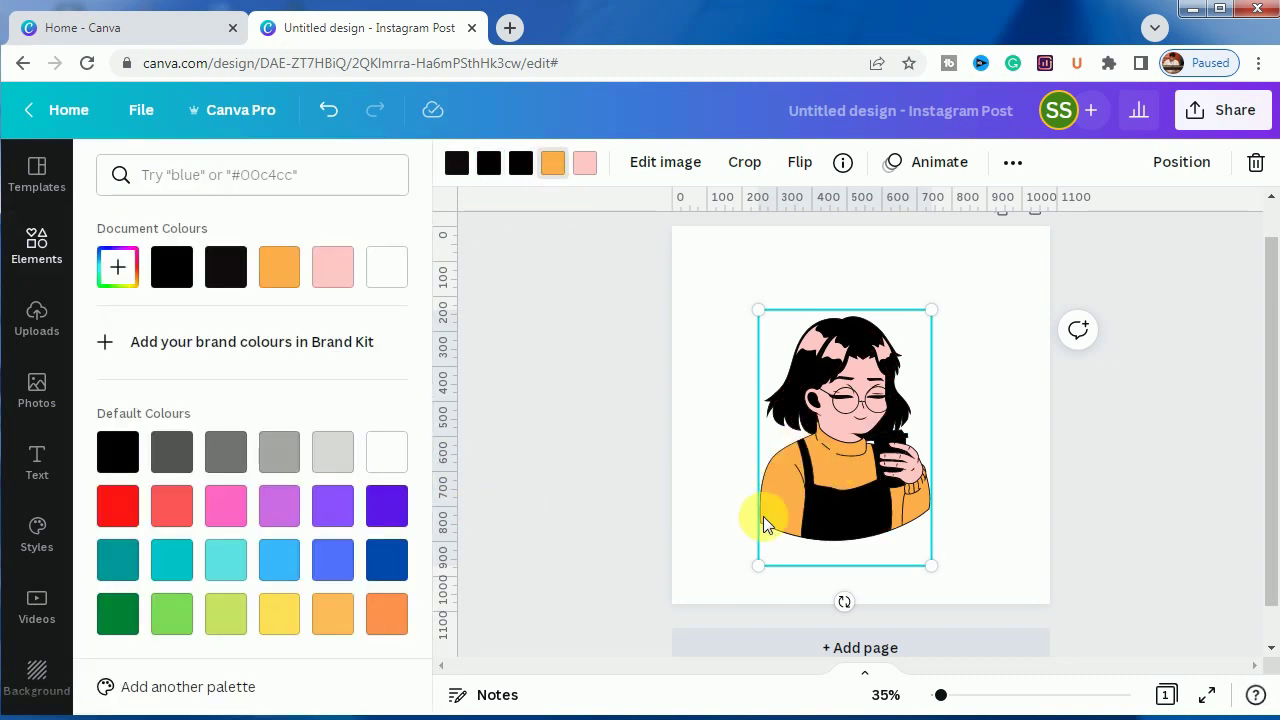
pyautogui.click(278, 510)
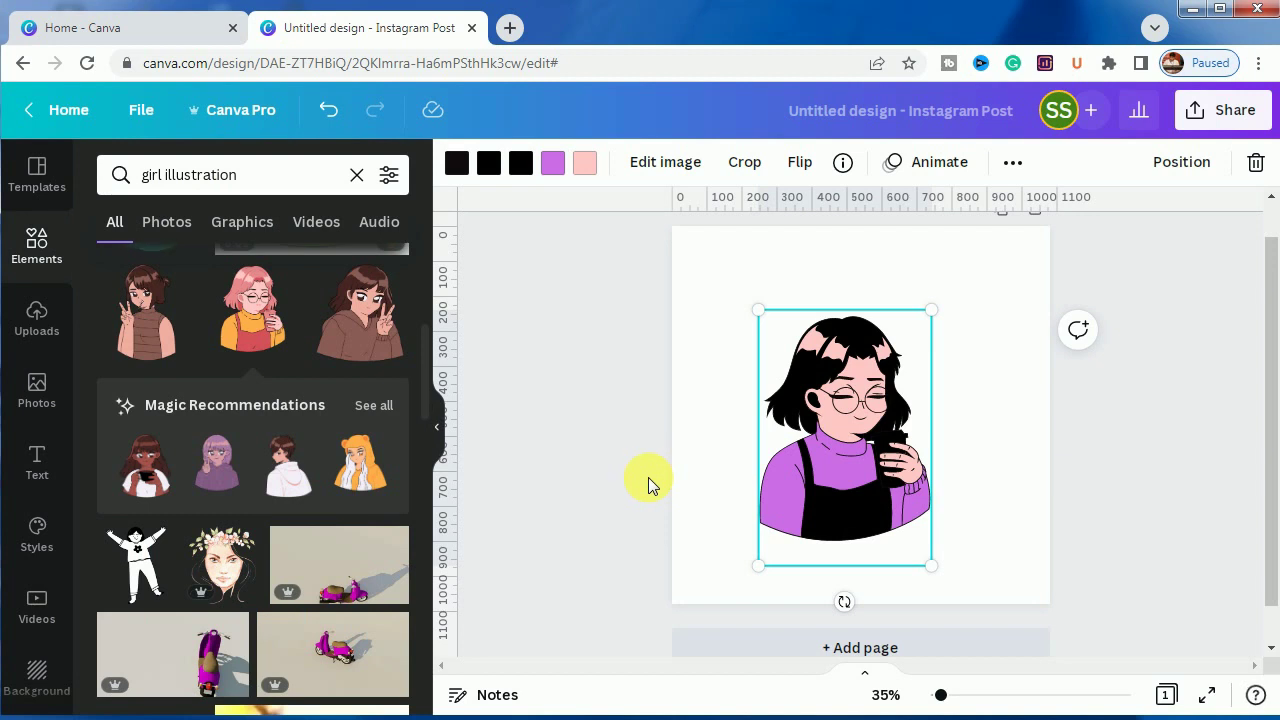
pyautogui.click(647, 477)
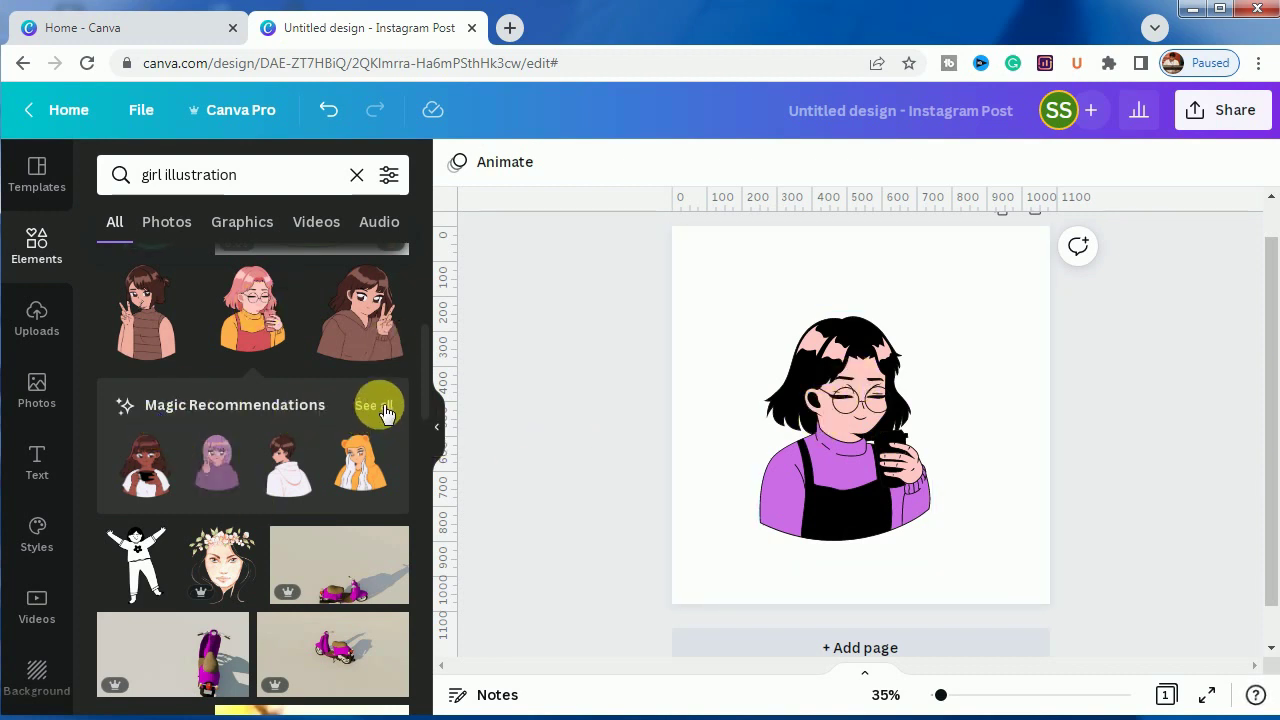
# Step: Show all recommended illustrations in this style and scroll through them
pyautogui.click(386, 410)
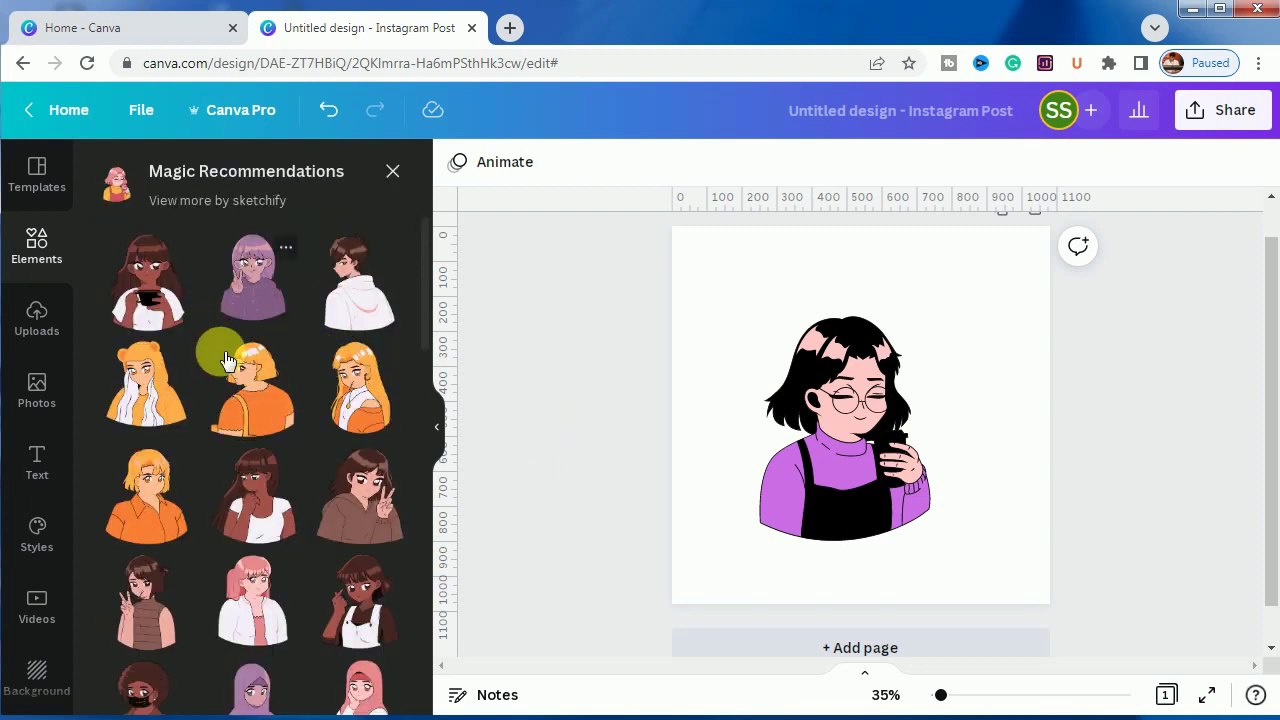
pyautogui.scroll(-2, 215, 375)
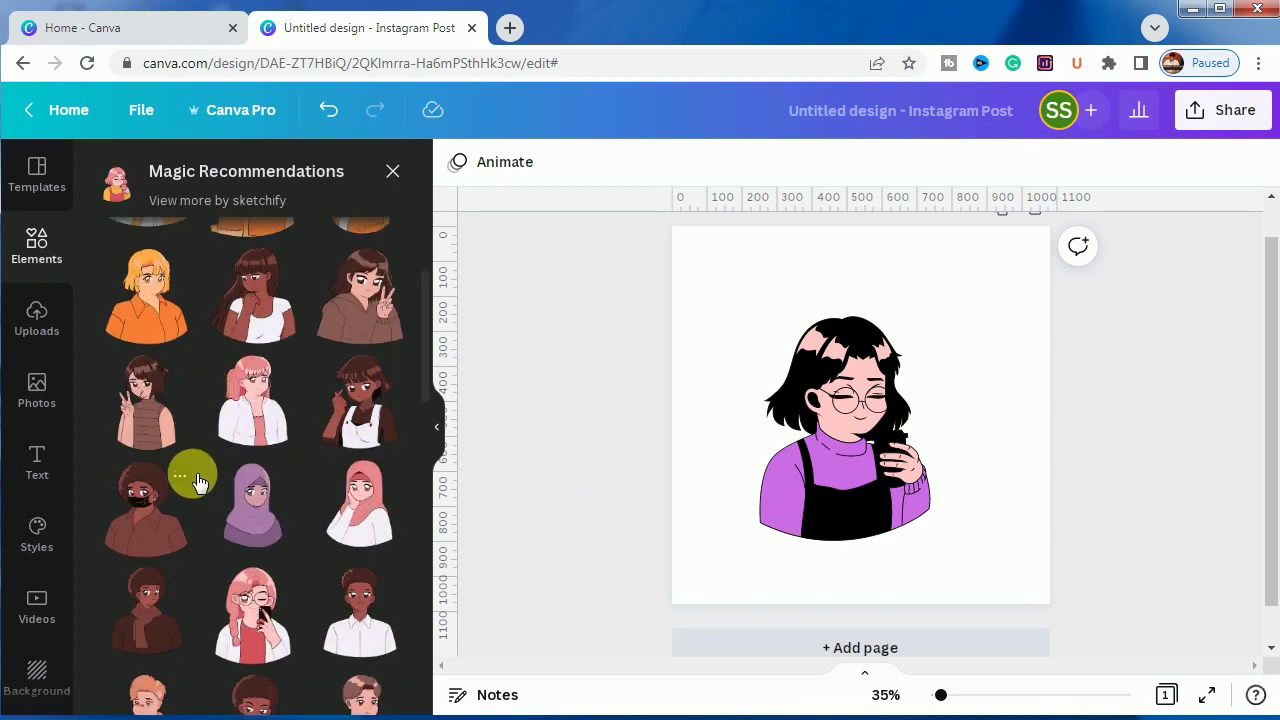
pyautogui.scroll(2, 200, 348)
pyautogui.scroll(-10, 197, 370)
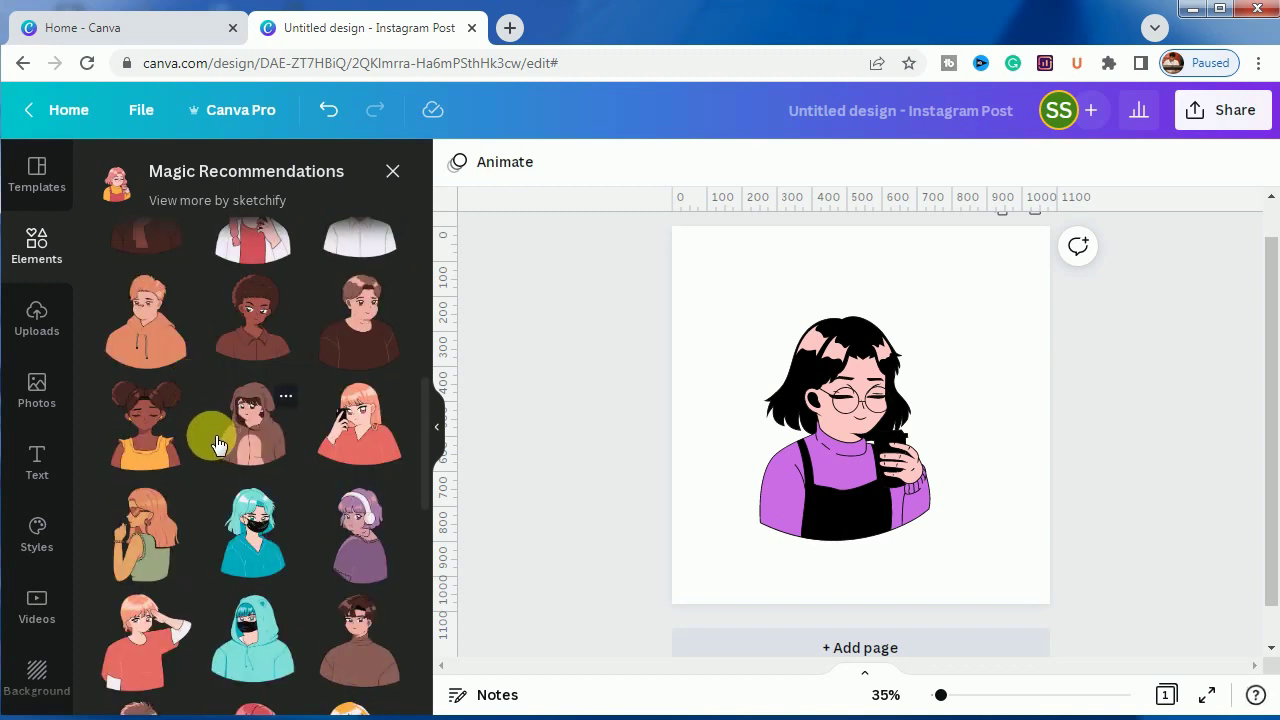
pyautogui.scroll(-2, 218, 443)
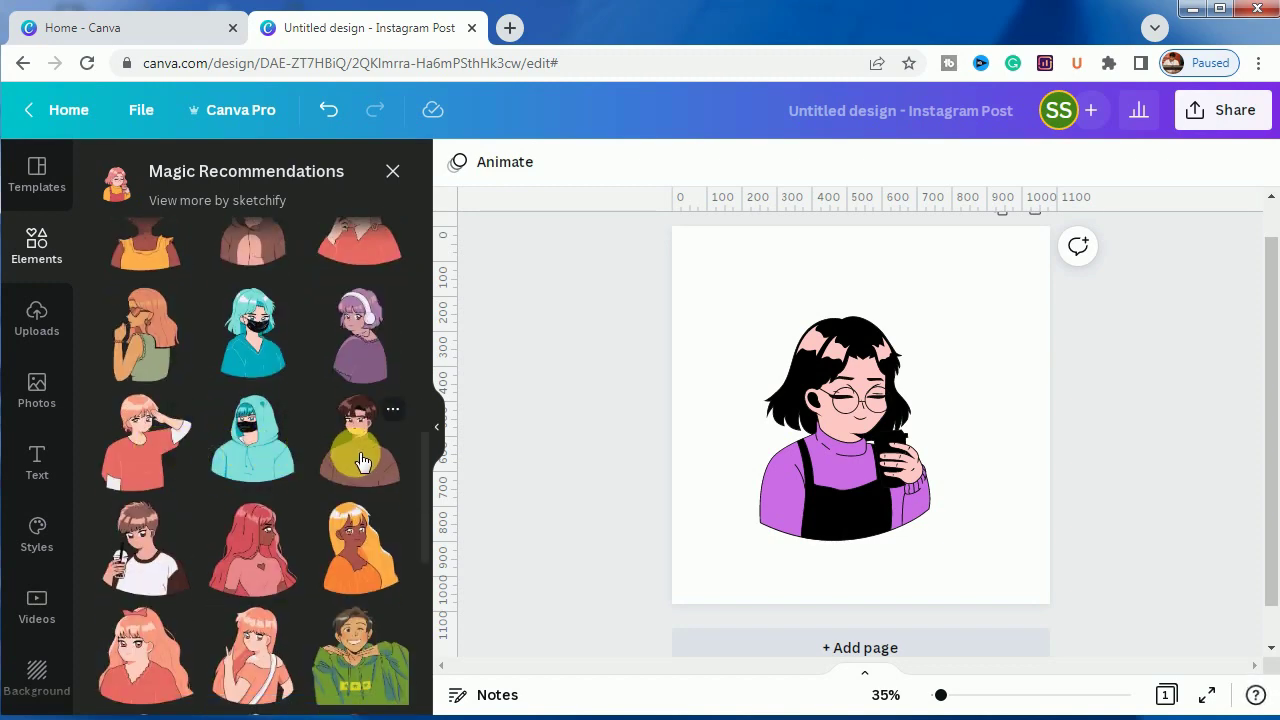
pyautogui.scroll(-1, 363, 461)
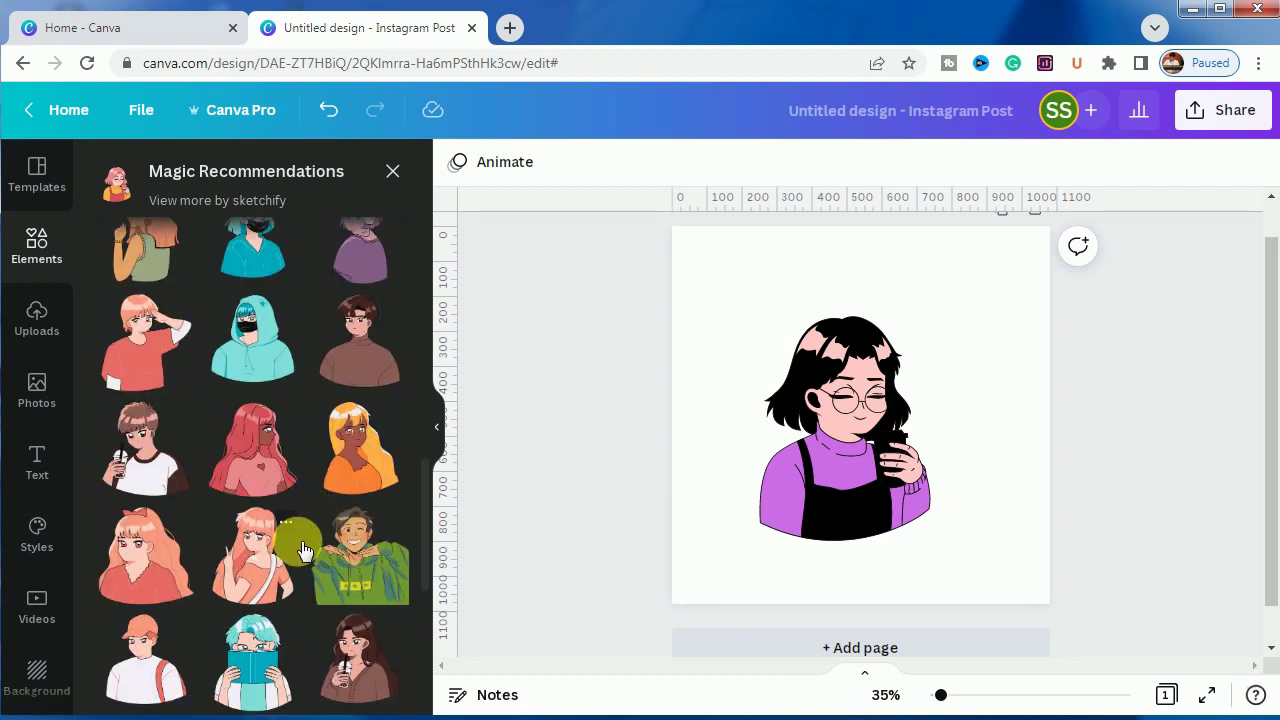
# Step: Try the boy-with-drink illustration at the top right, delete it, and return to search results
pyautogui.click(160, 468)
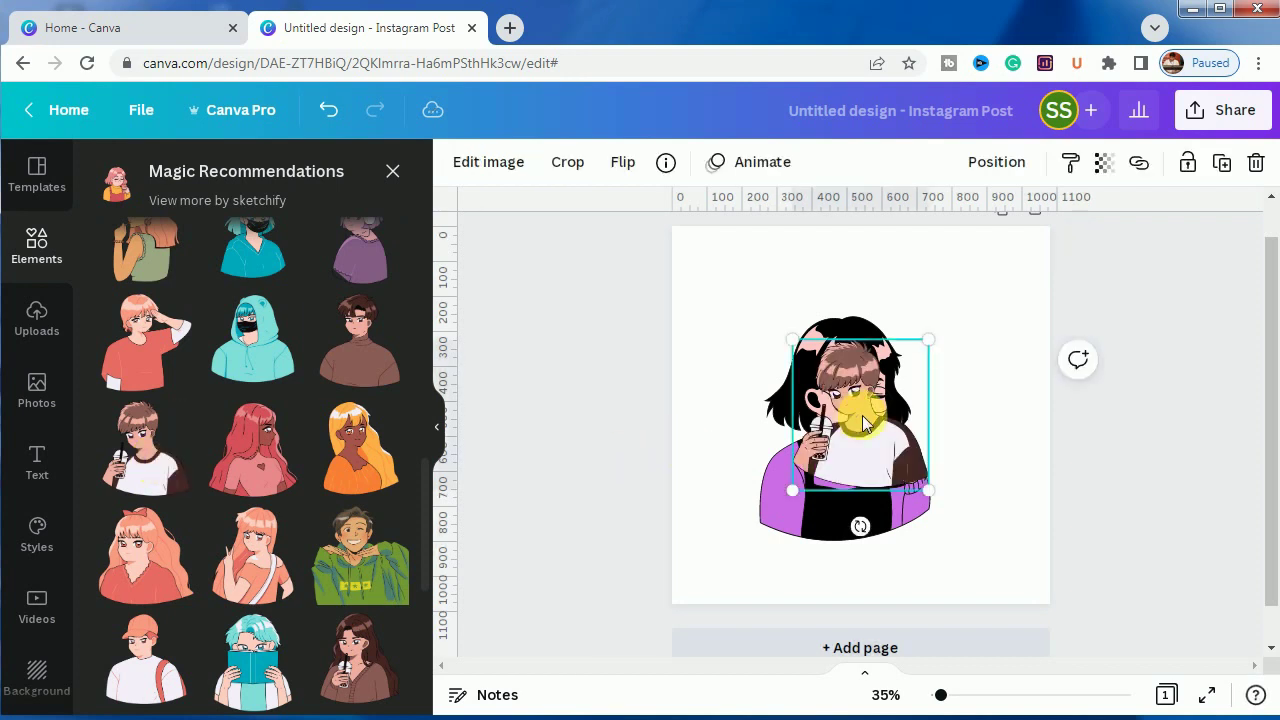
pyautogui.moveTo(858, 440); pyautogui.dragTo(969, 328)
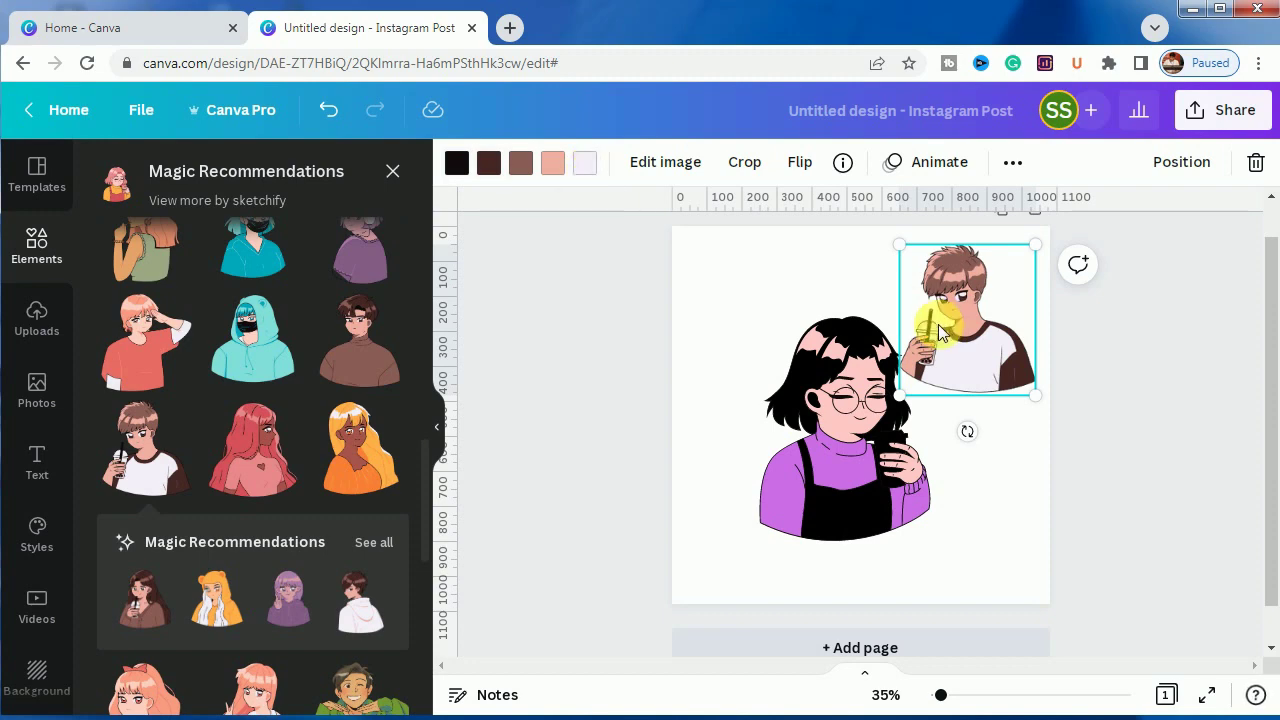
pyautogui.press('Delete')
pyautogui.scroll(-2, 353, 503)
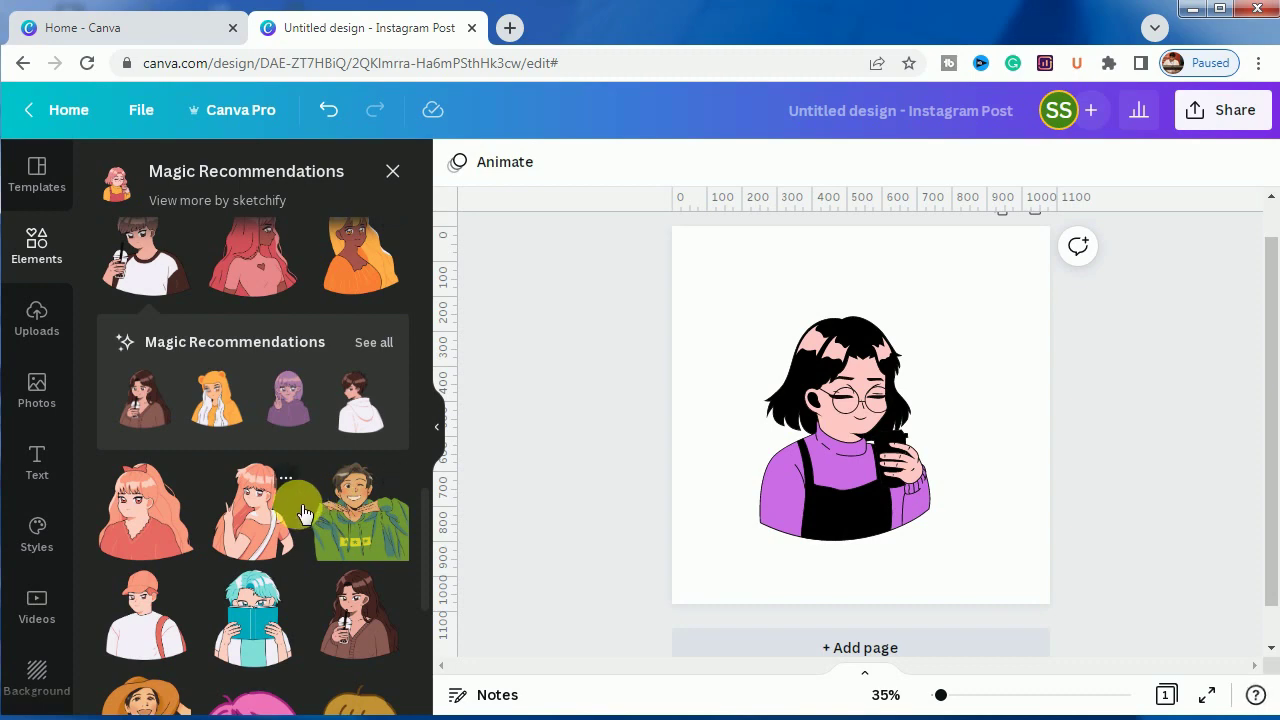
pyautogui.scroll(-1, 304, 514)
pyautogui.scroll(1, 304, 514)
pyautogui.scroll(-1, 304, 514)
pyautogui.scroll(1, 304, 514)
pyautogui.scroll(1, 304, 514)
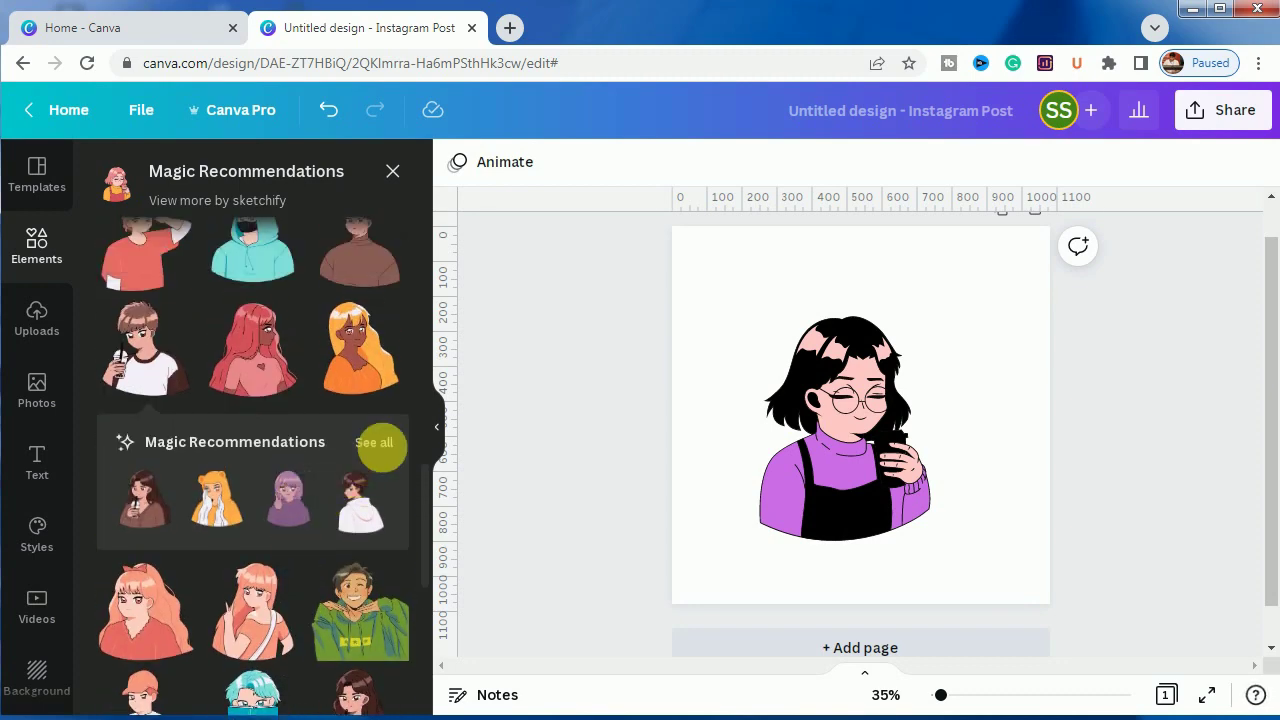
pyautogui.scroll(2, 173, 350)
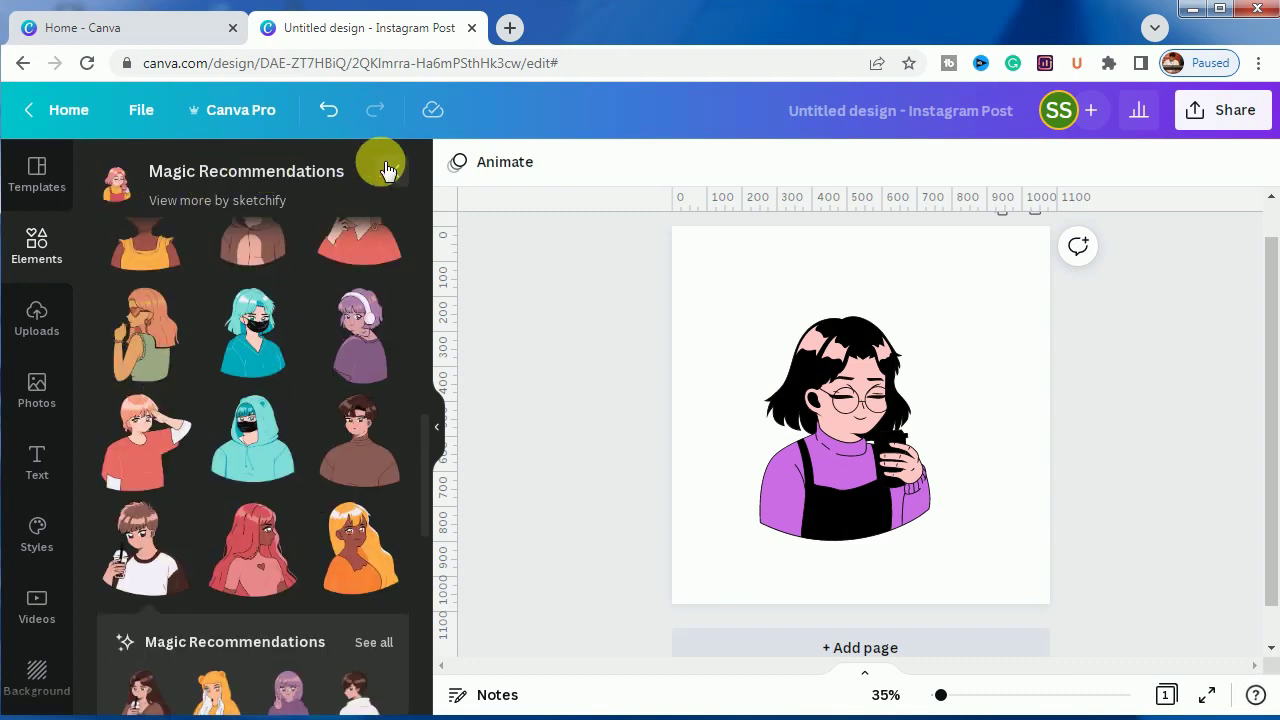
pyautogui.click(392, 171)
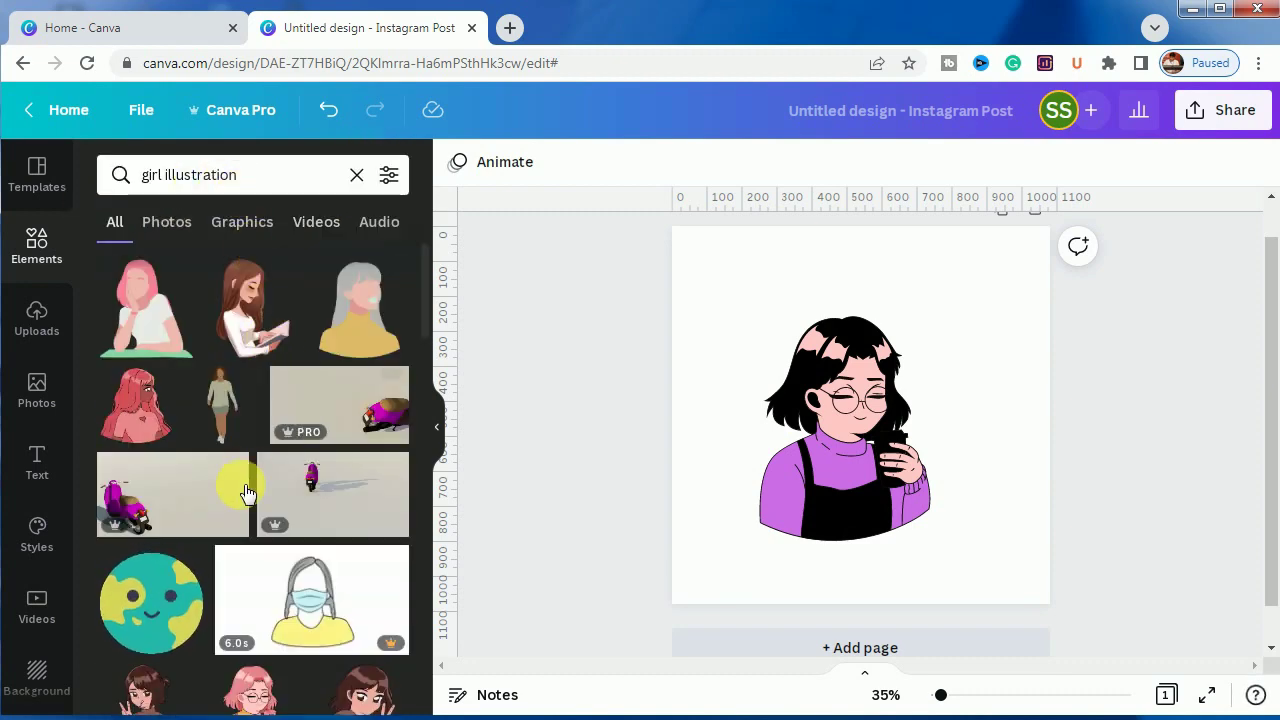
# Step: Open all recommended illustrations from the artist and view the anime boy's details
pyautogui.scroll(-2, 245, 495)
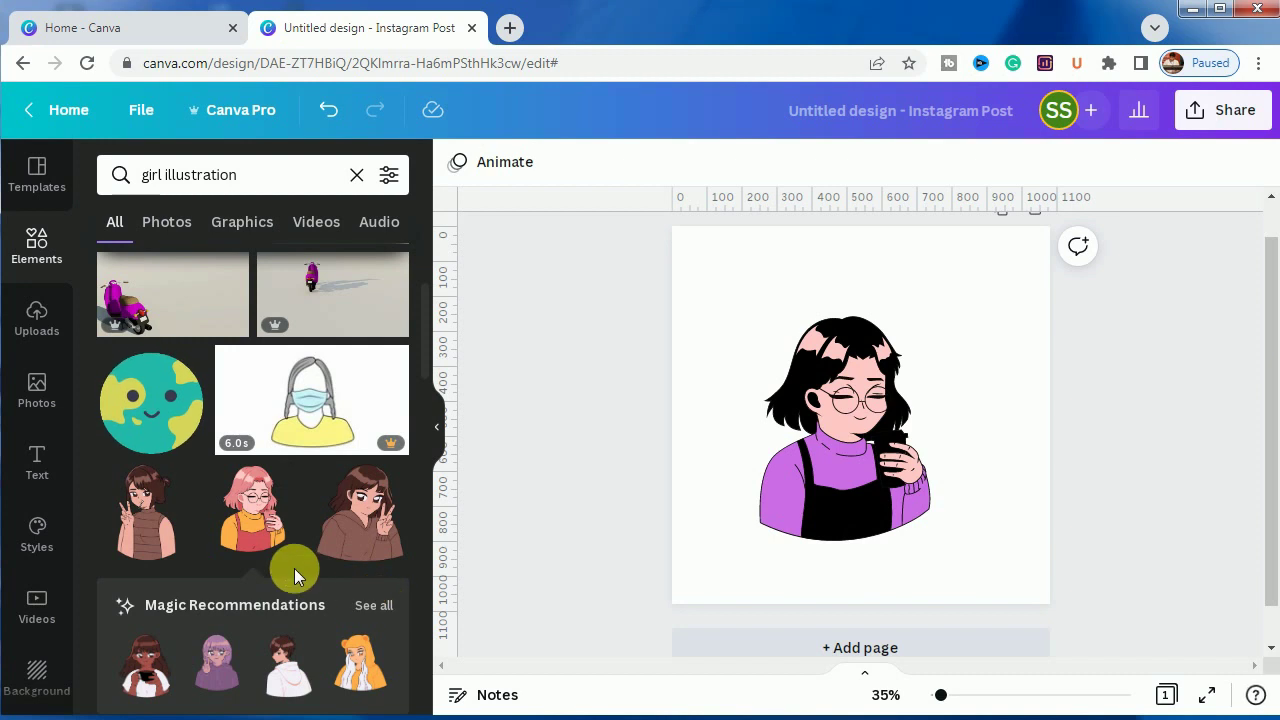
pyautogui.click(374, 605)
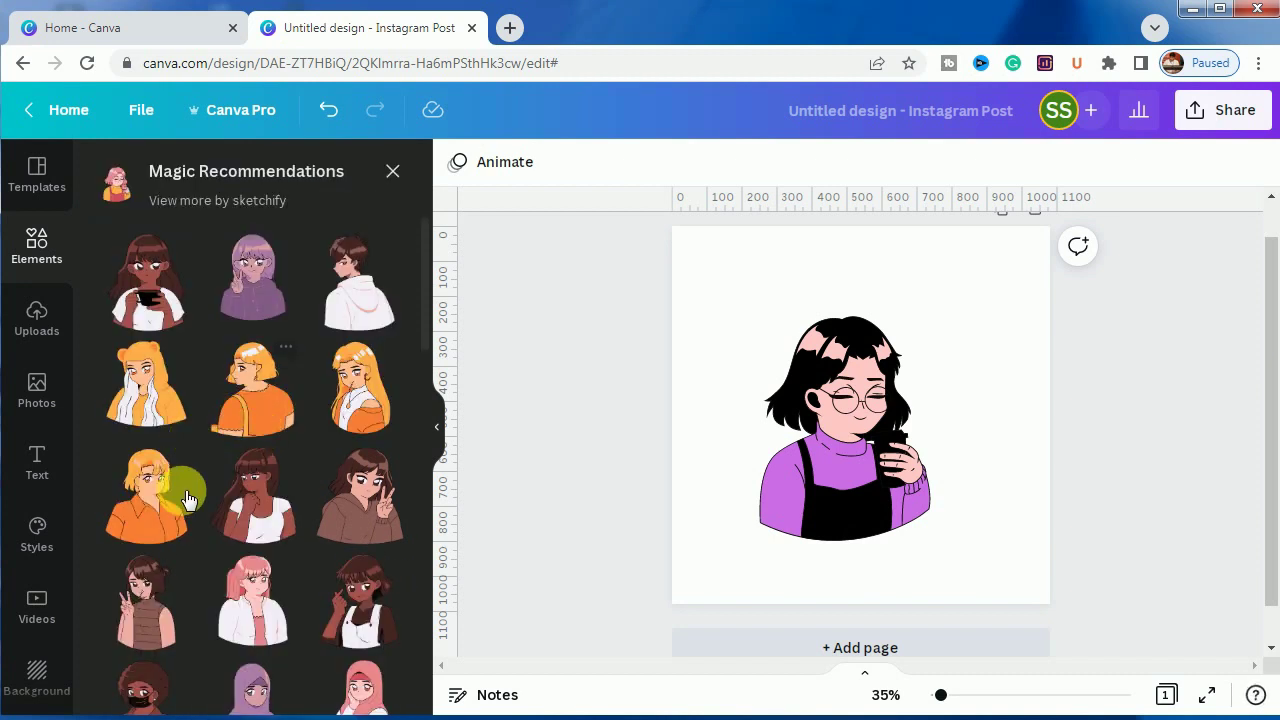
pyautogui.scroll(-3, 194, 505)
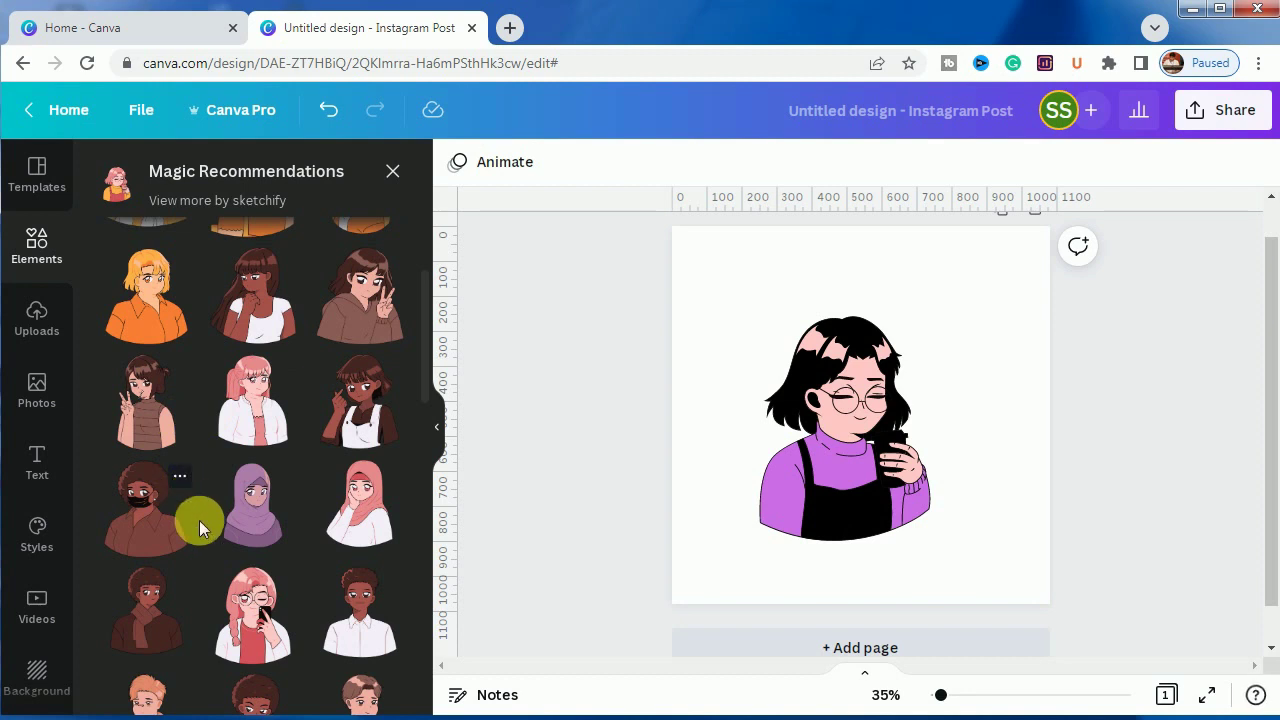
pyautogui.scroll(-2, 199, 522)
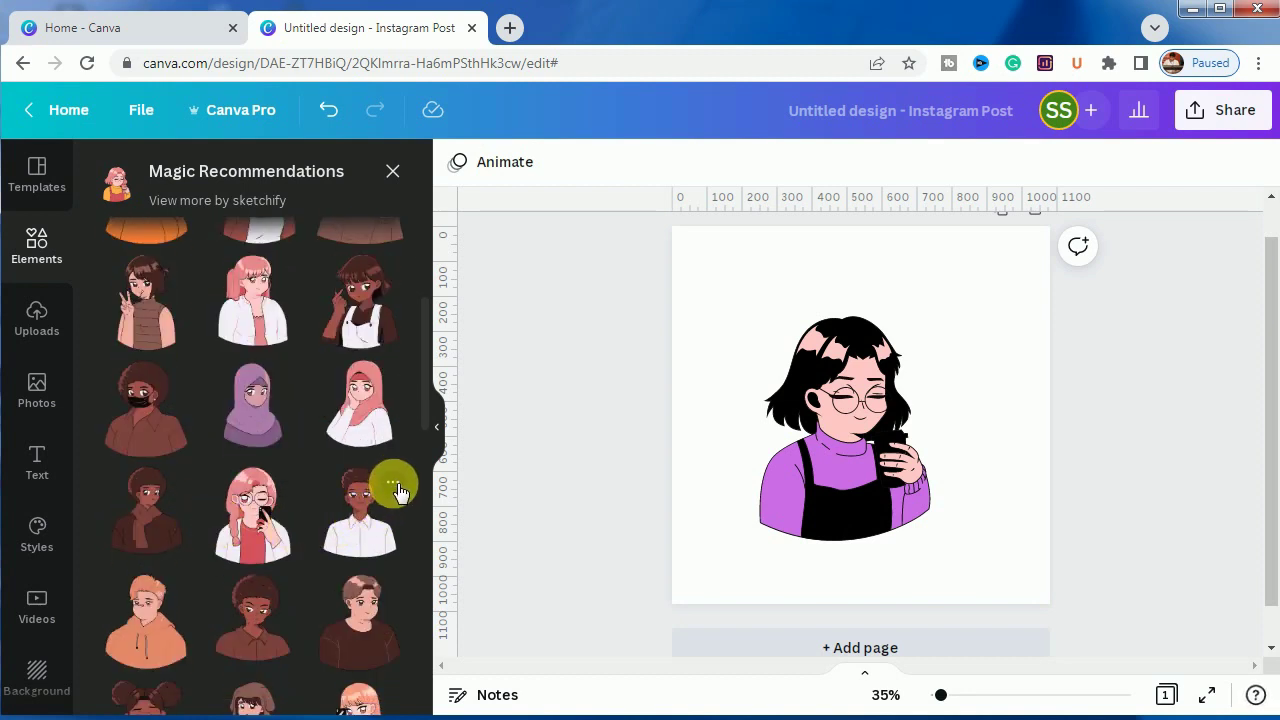
pyautogui.click(393, 485)
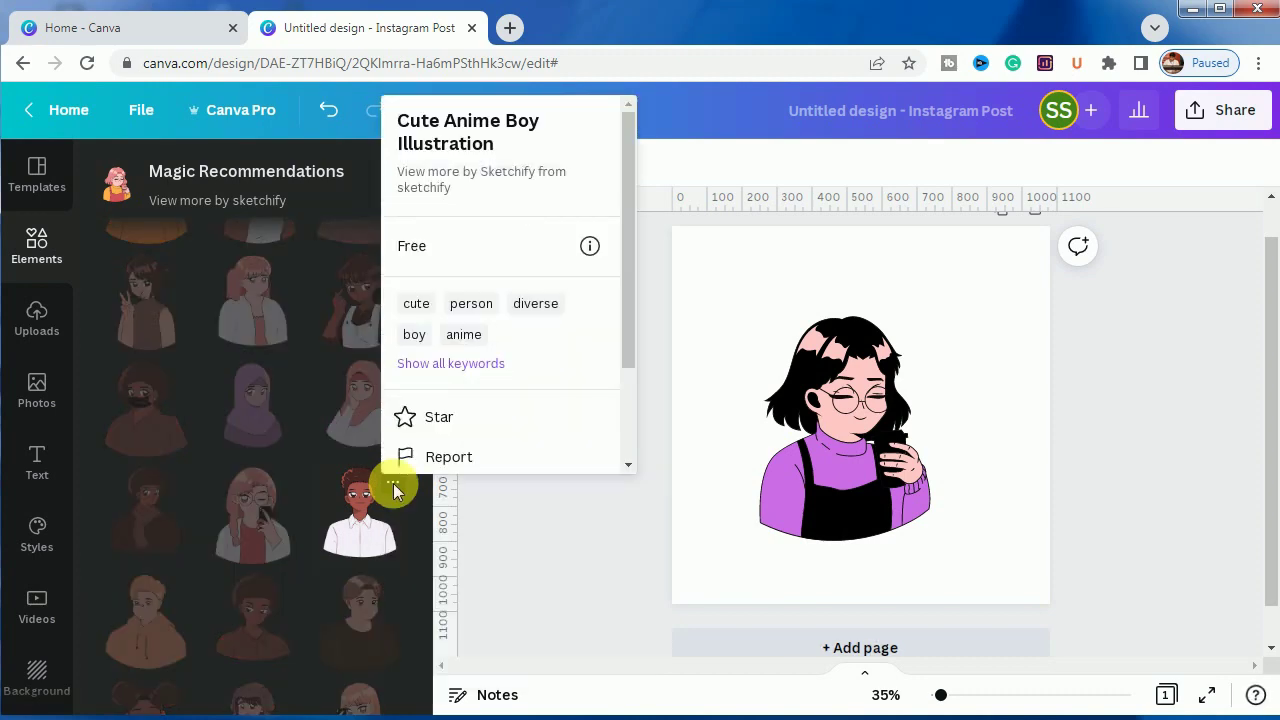
pyautogui.click(307, 469)
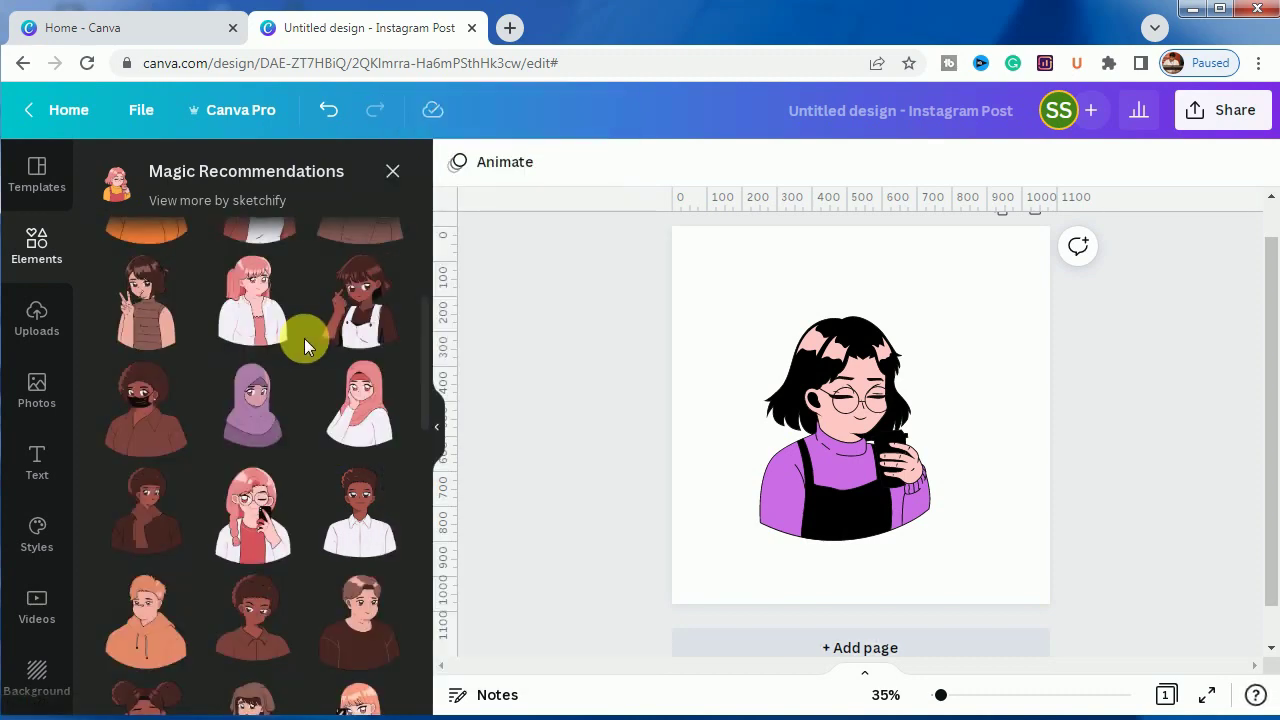
# Step: Add a blank second page and clear the girl illustration search
pyautogui.click(818, 650)
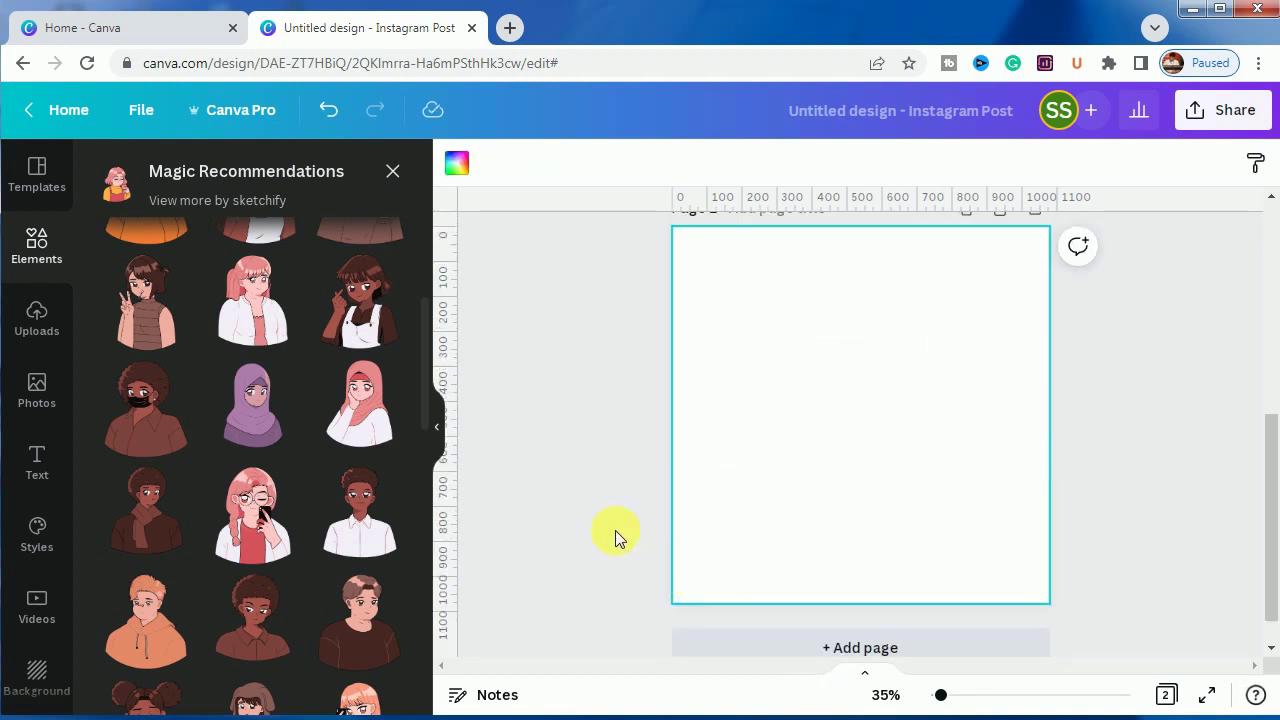
pyautogui.click(392, 171)
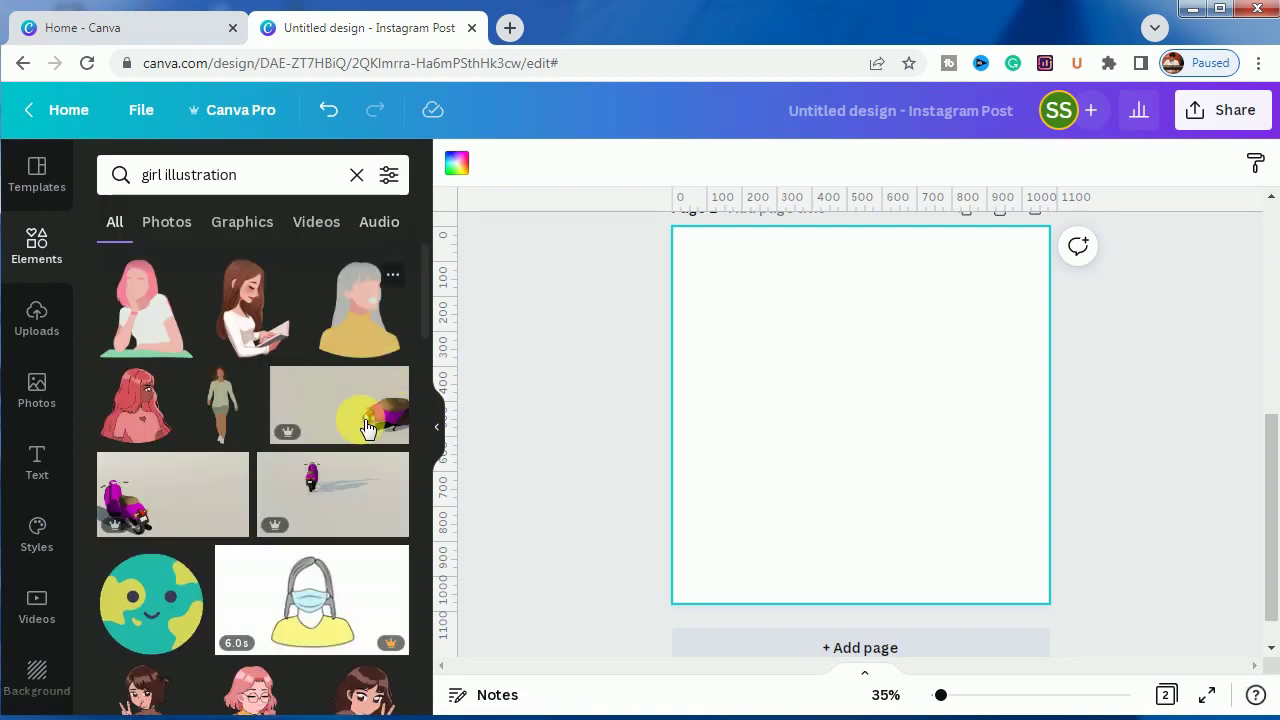
pyautogui.click(356, 176)
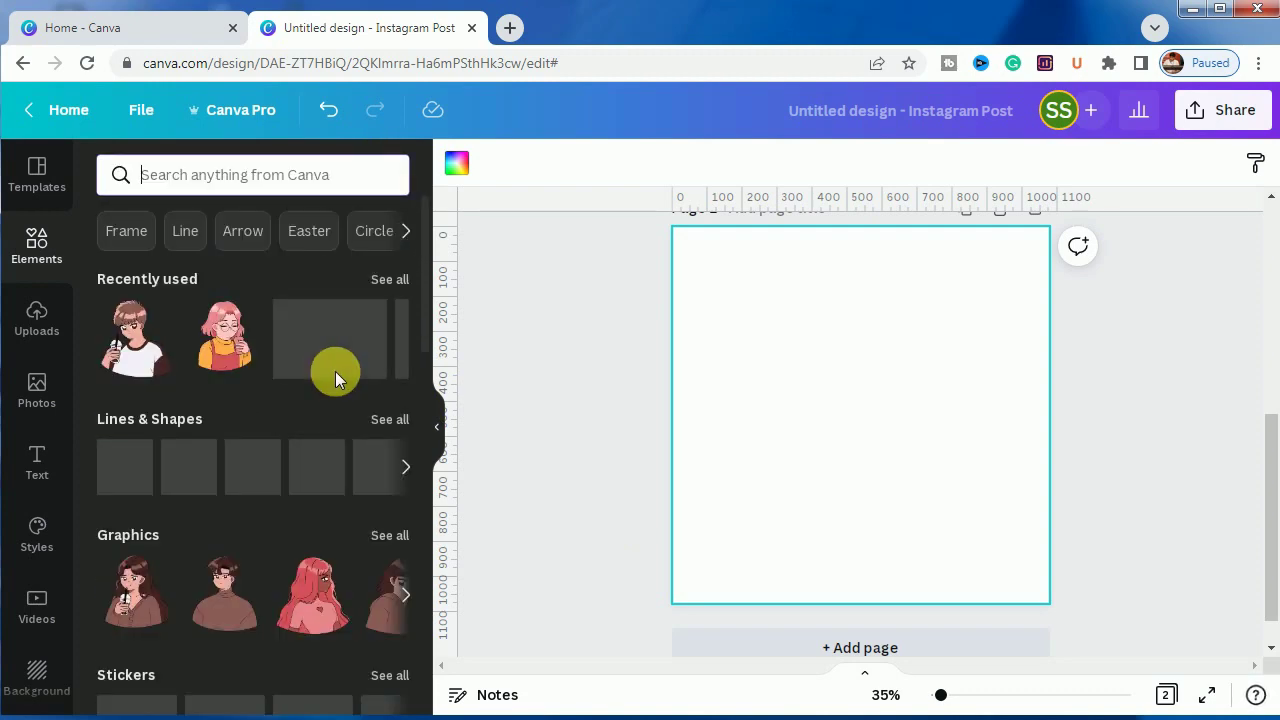
# Step: Search Elements for the artist's brand code copied from Notepad
pyautogui.hotkey('alt', 'Tab')
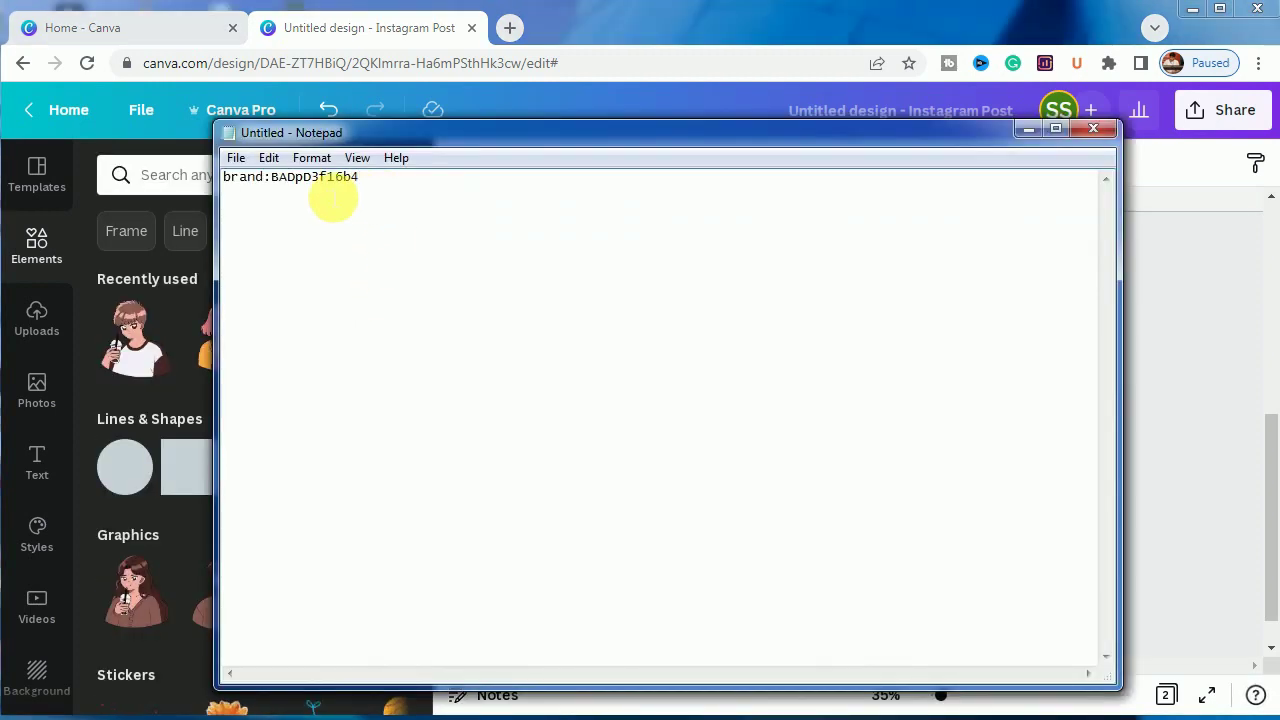
pyautogui.hotkey('ctrl', 'a')
pyautogui.hotkey('ctrl', 'c')
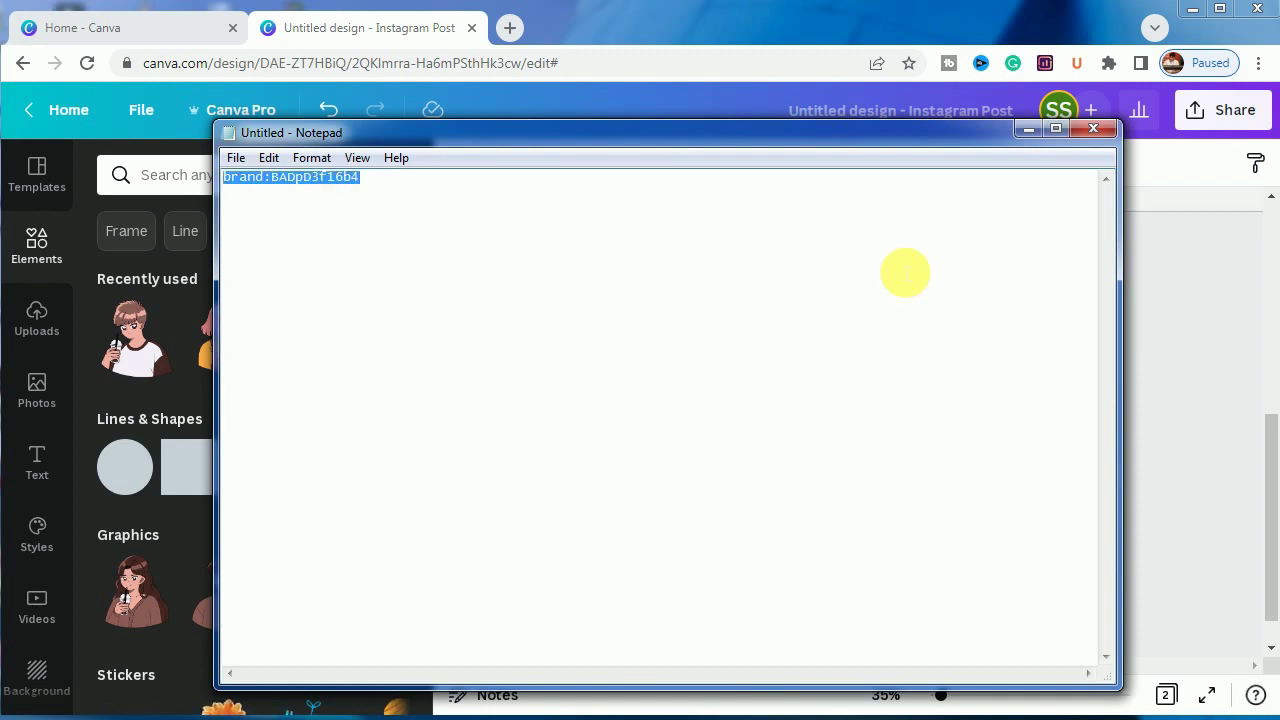
pyautogui.click(1019, 130)
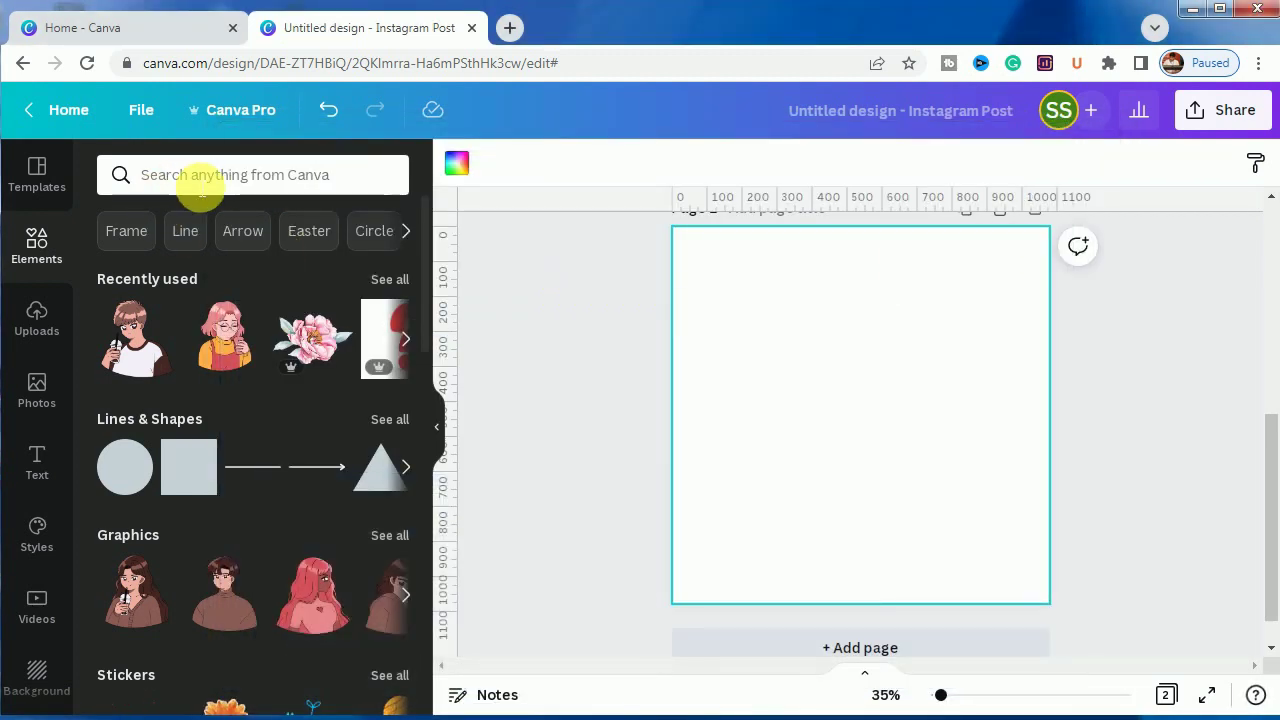
pyautogui.click(200, 176)
pyautogui.hotkey('ctrl', 'v')
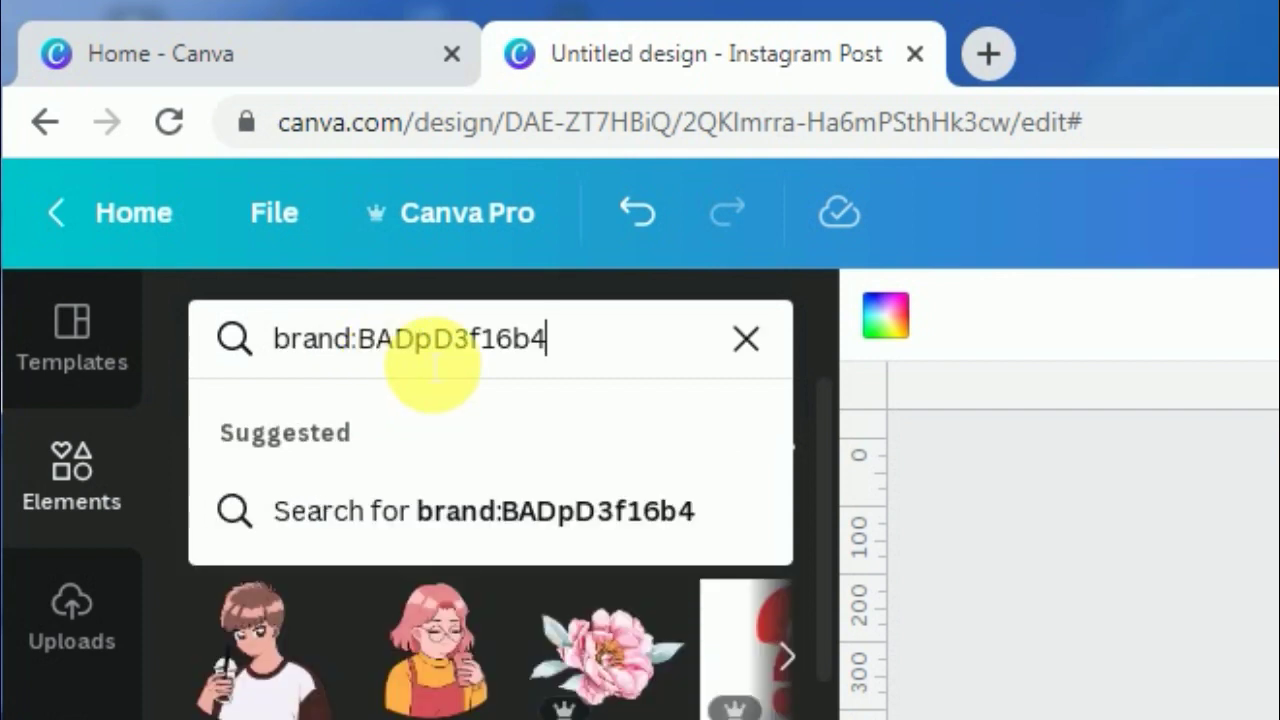
pyautogui.press('Return')
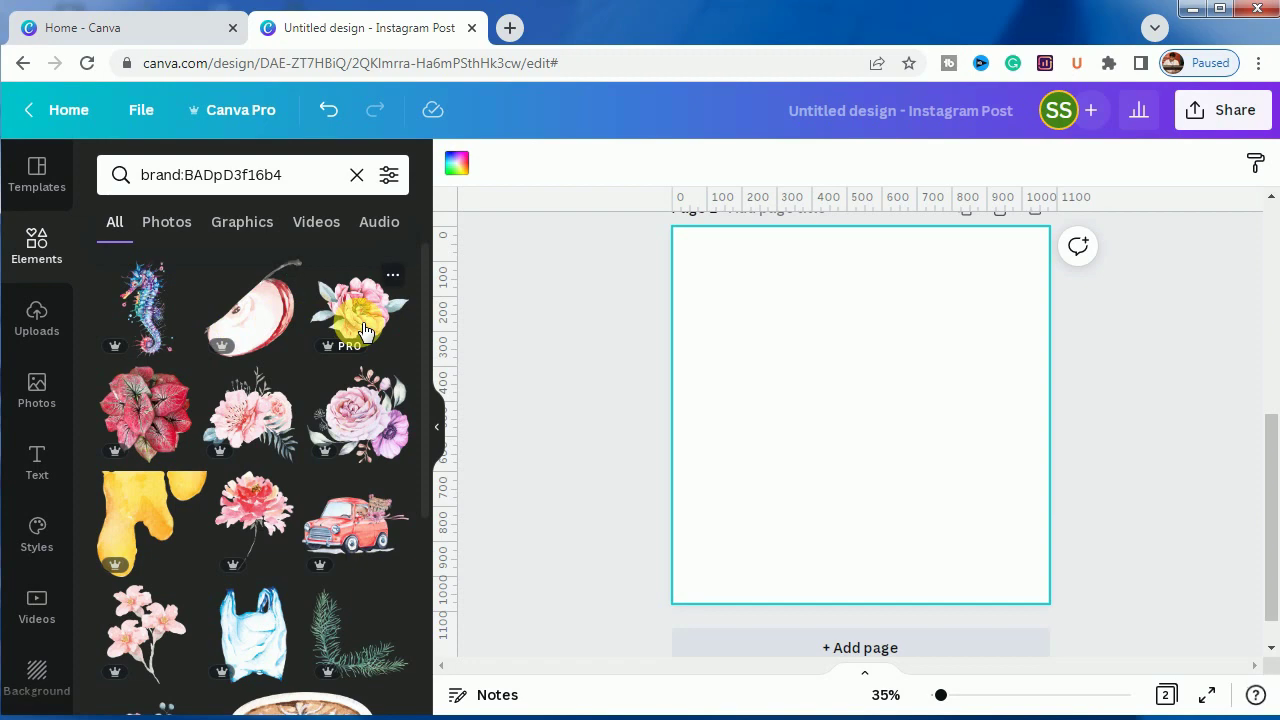
# Step: Add the blonde sunglasses girl illustration from the results to page 2
pyautogui.scroll(-1, 360, 336)
pyautogui.scroll(-2, 330, 370)
pyautogui.scroll(-3, 314, 388)
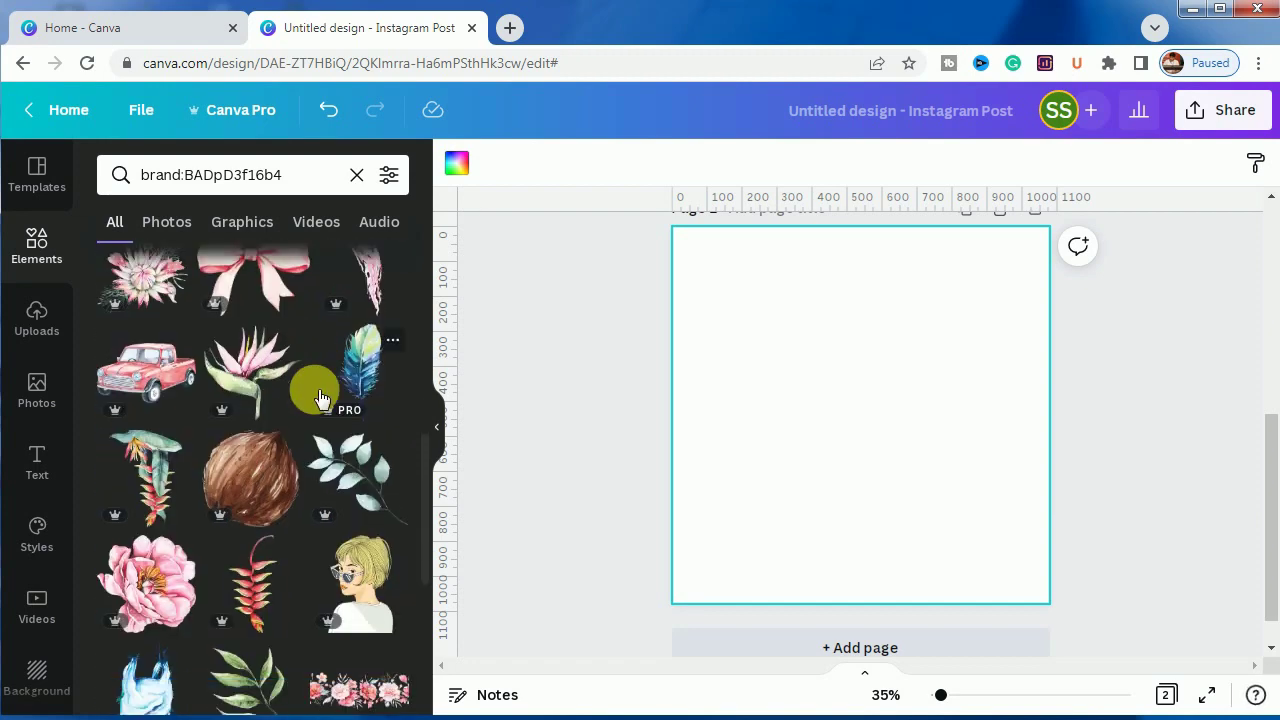
pyautogui.click(363, 583)
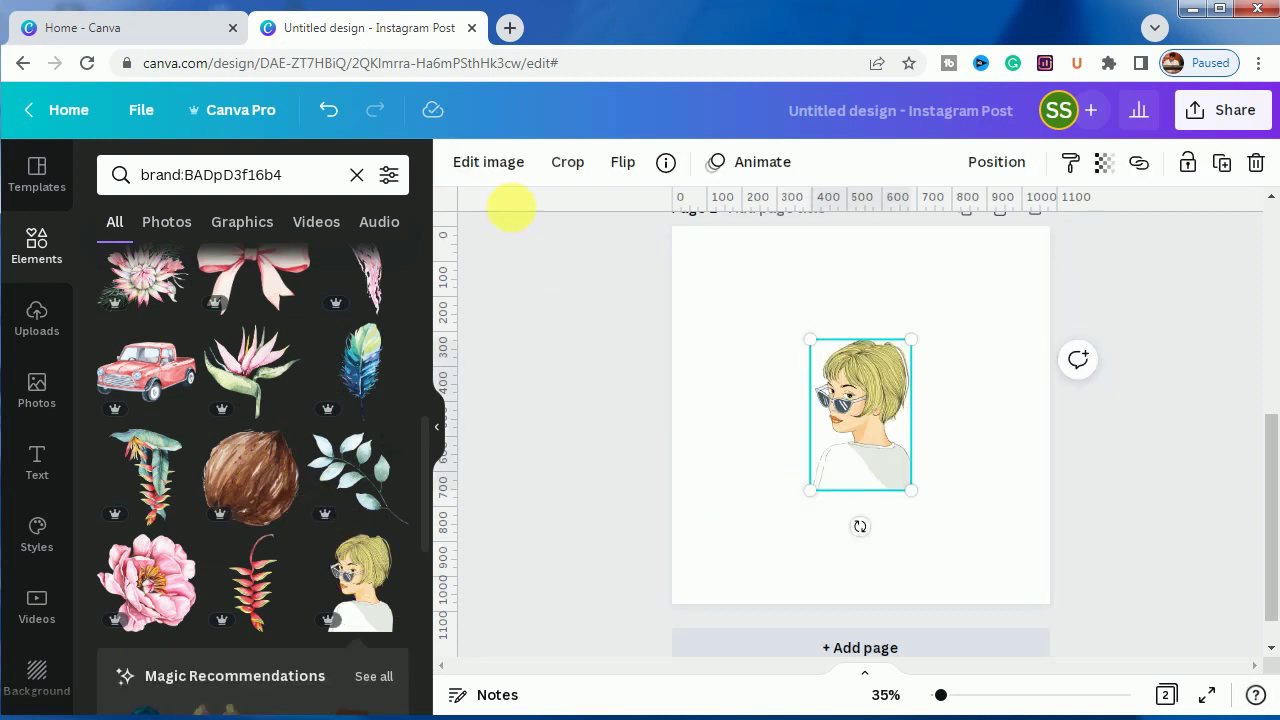
pyautogui.click(477, 162)
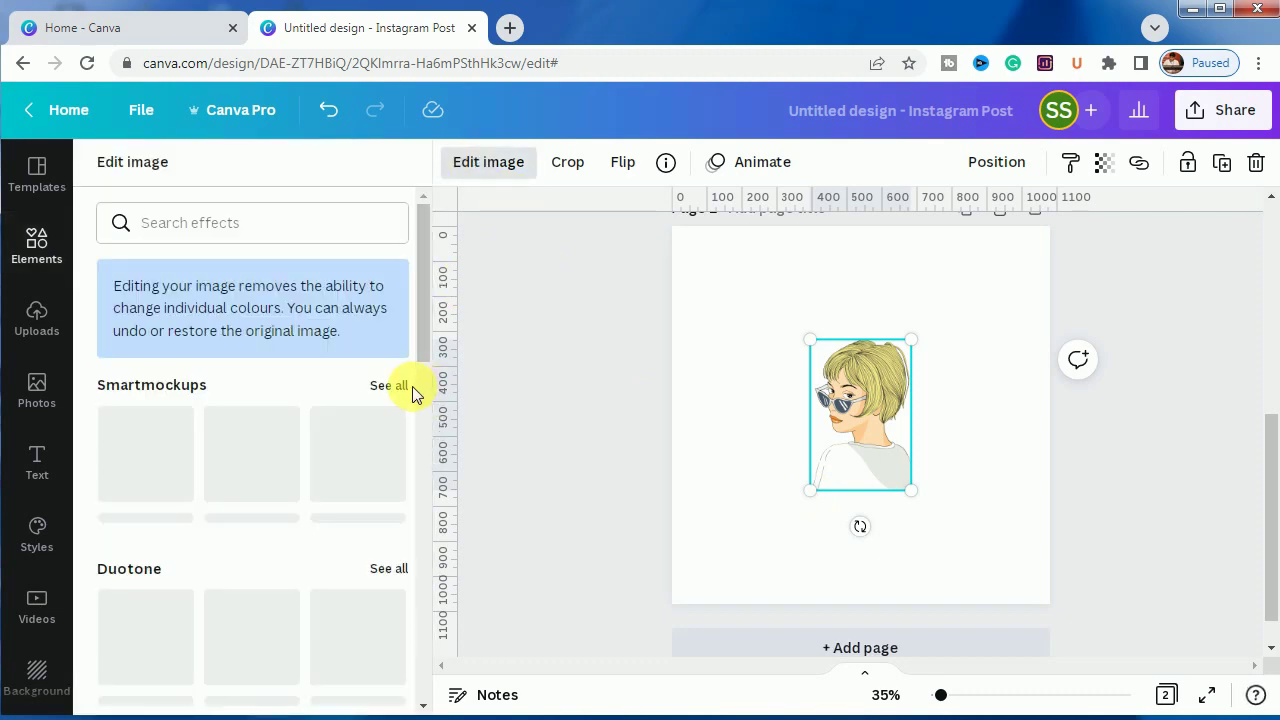
pyautogui.scroll(-2, 258, 362)
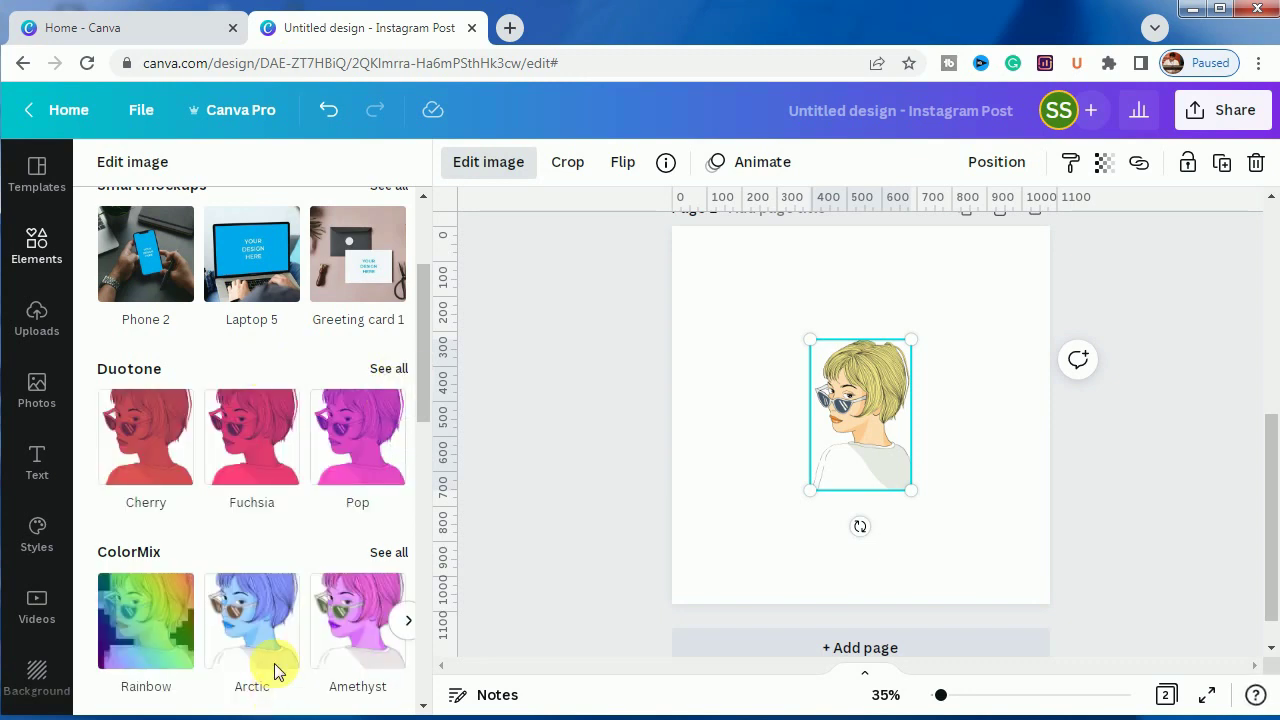
pyautogui.click(396, 558)
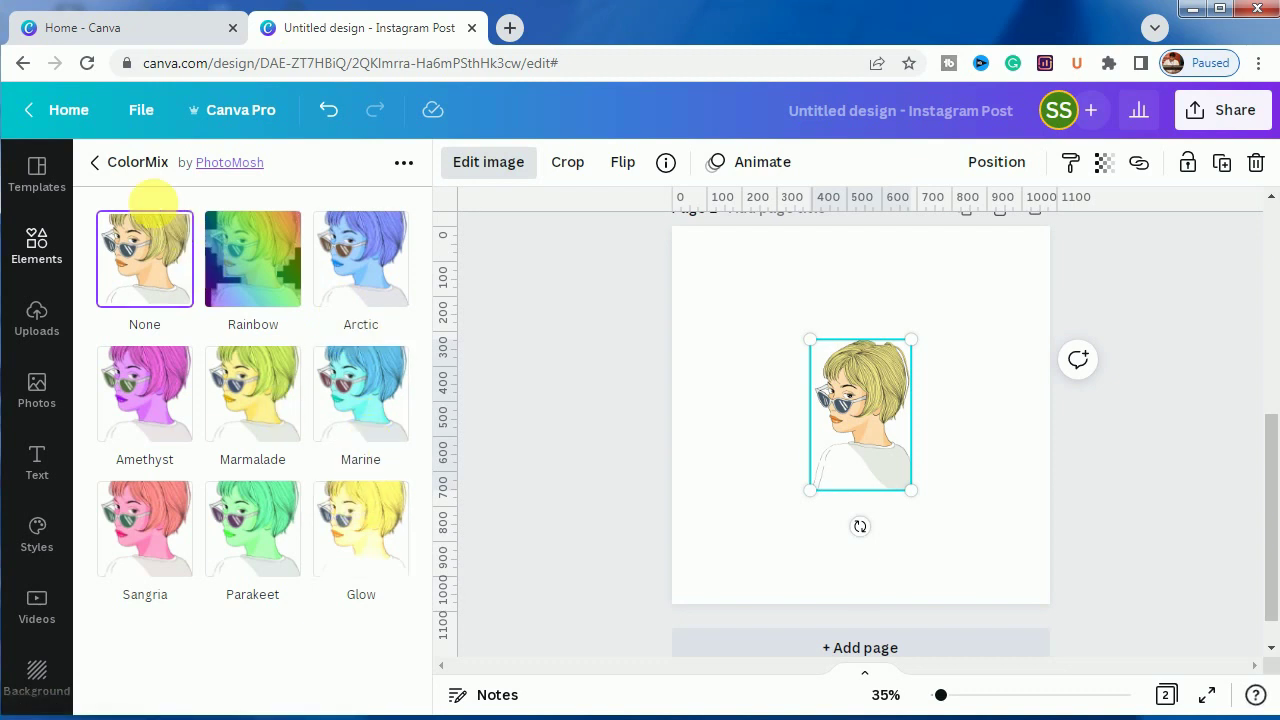
pyautogui.click(106, 163)
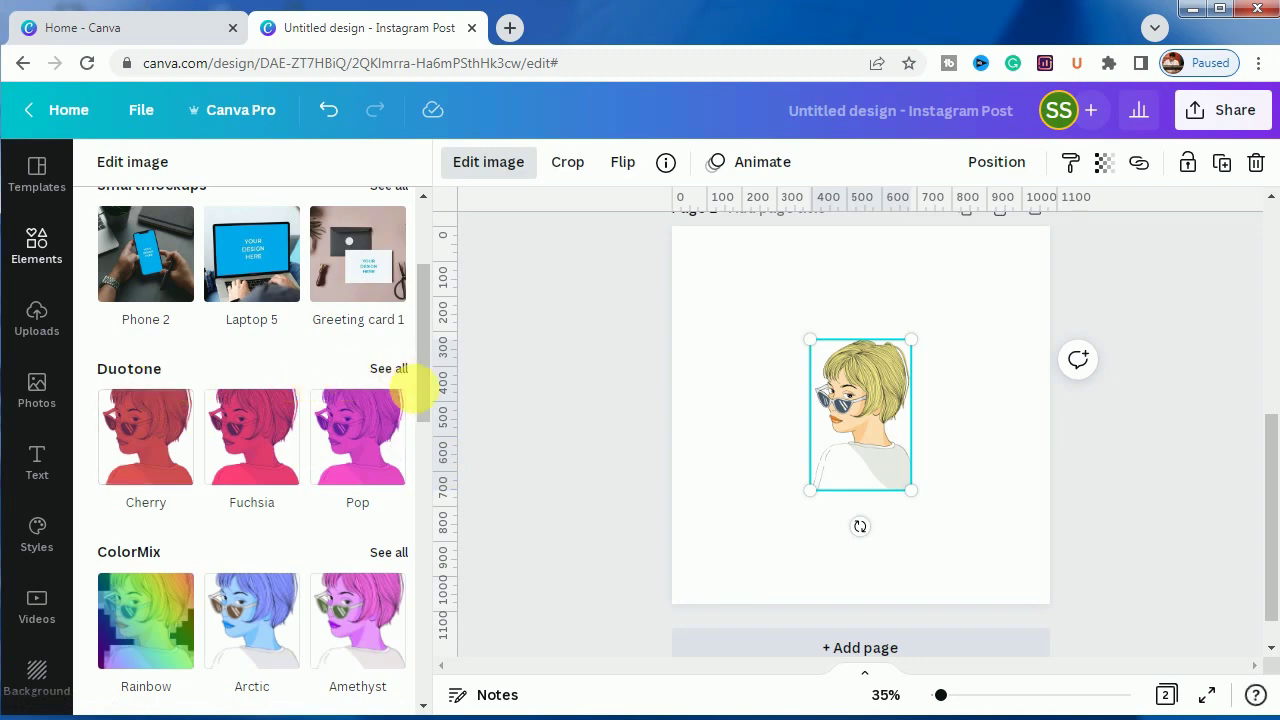
pyautogui.moveTo(423, 400)
pyautogui.mouseDown()
pyautogui.moveTo(424, 577)
pyautogui.moveTo(428, 291)
pyautogui.mouseUp()
# Step: Rerun the earlier brand-code search for the watercolour artist in Elements
pyautogui.click(36, 258)
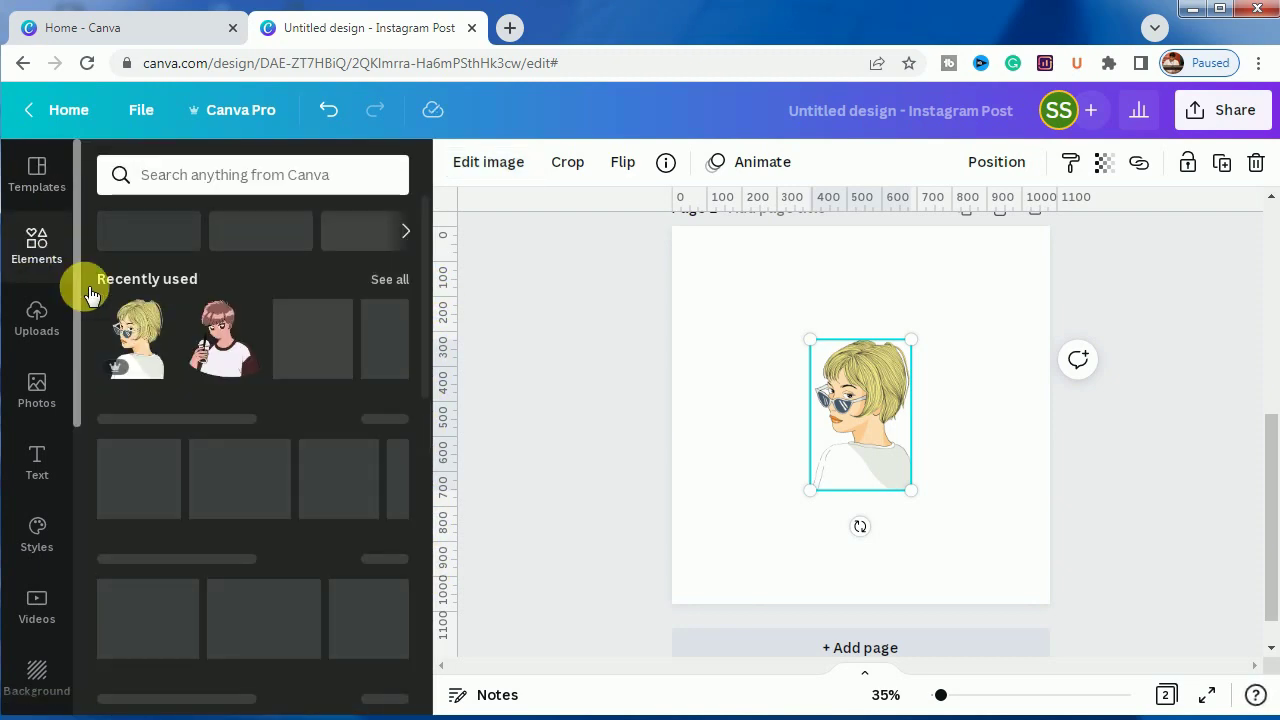
pyautogui.click(245, 180)
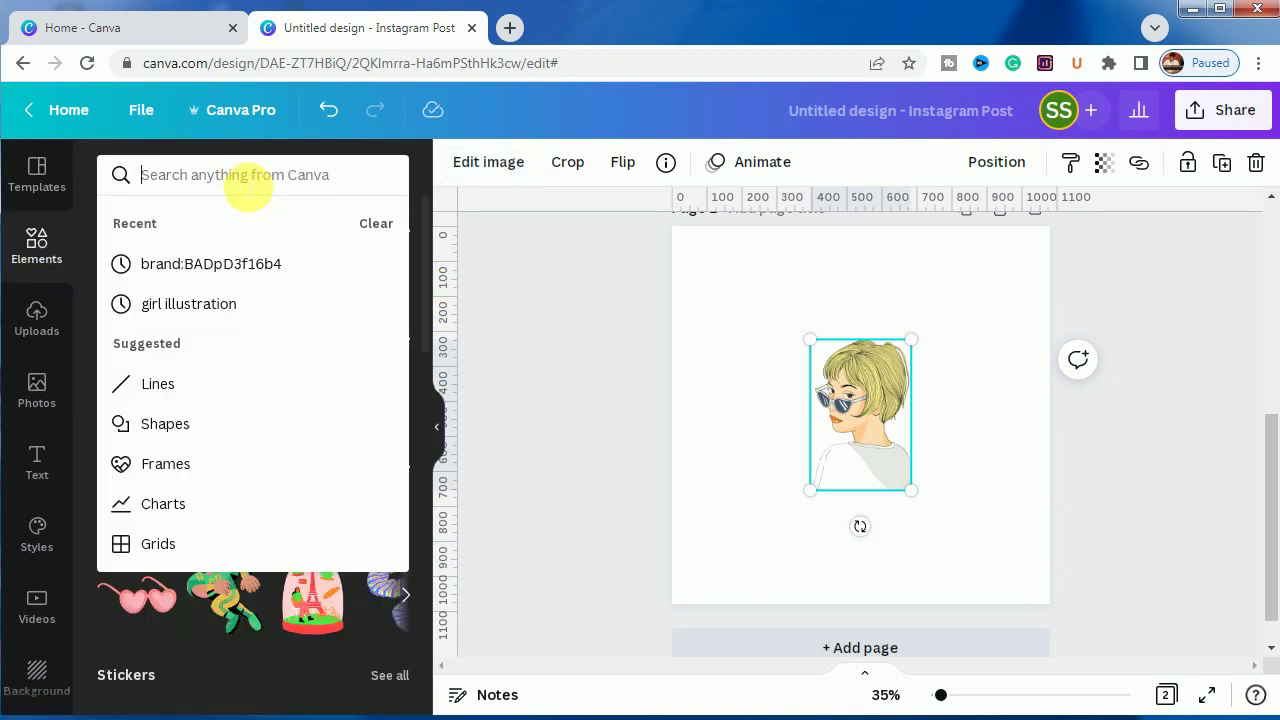
pyautogui.click(237, 264)
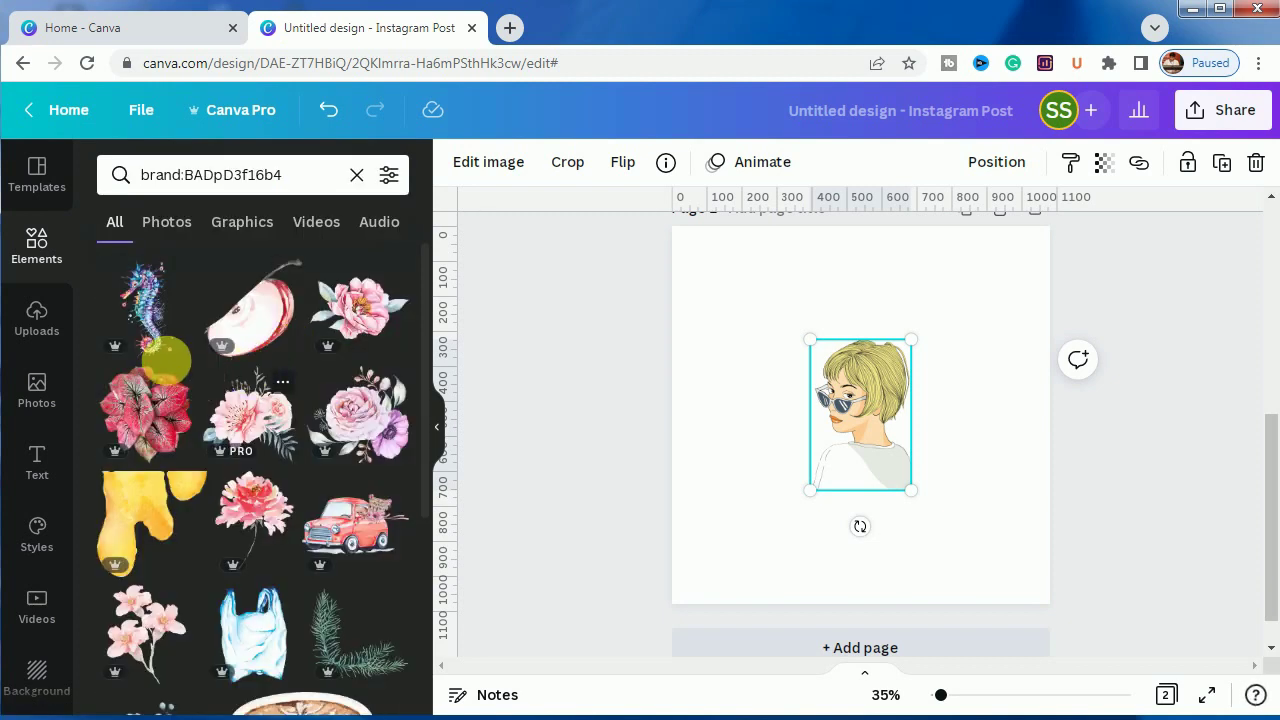